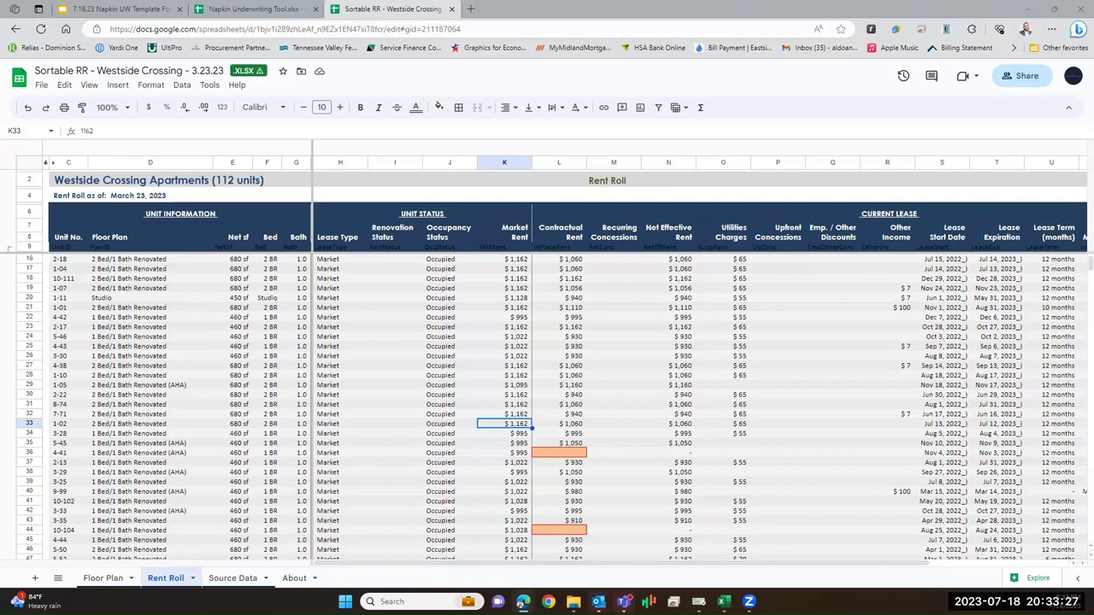
Review the Westside Crossing rent roll through its last unit, including market and contractual rents, occupancy status and lease dates
scroll(823, 353, "down", 1)
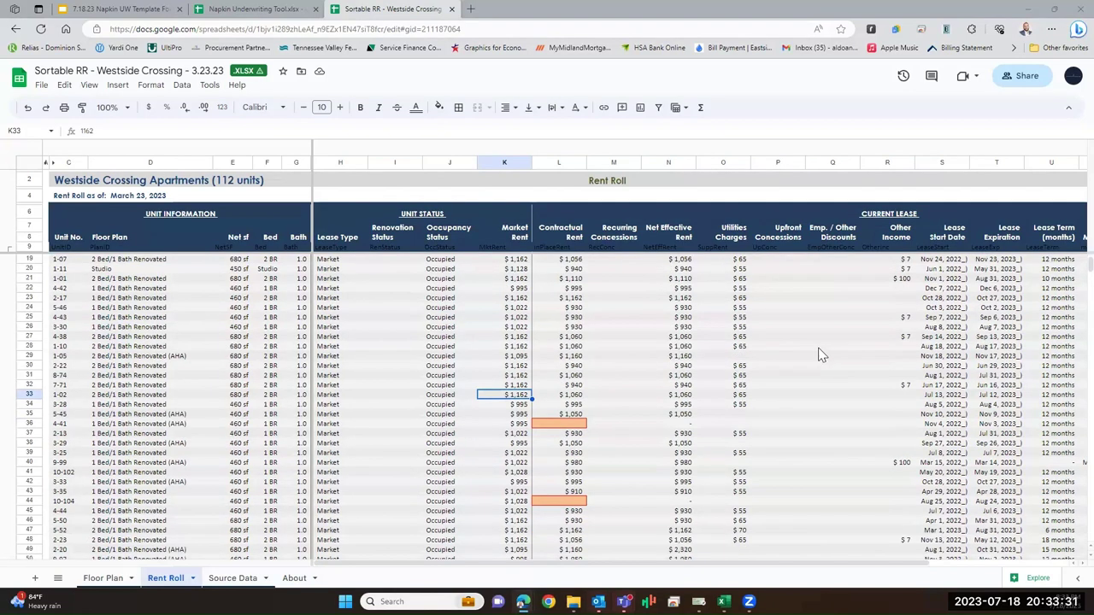
scroll(820, 354, "down", 1)
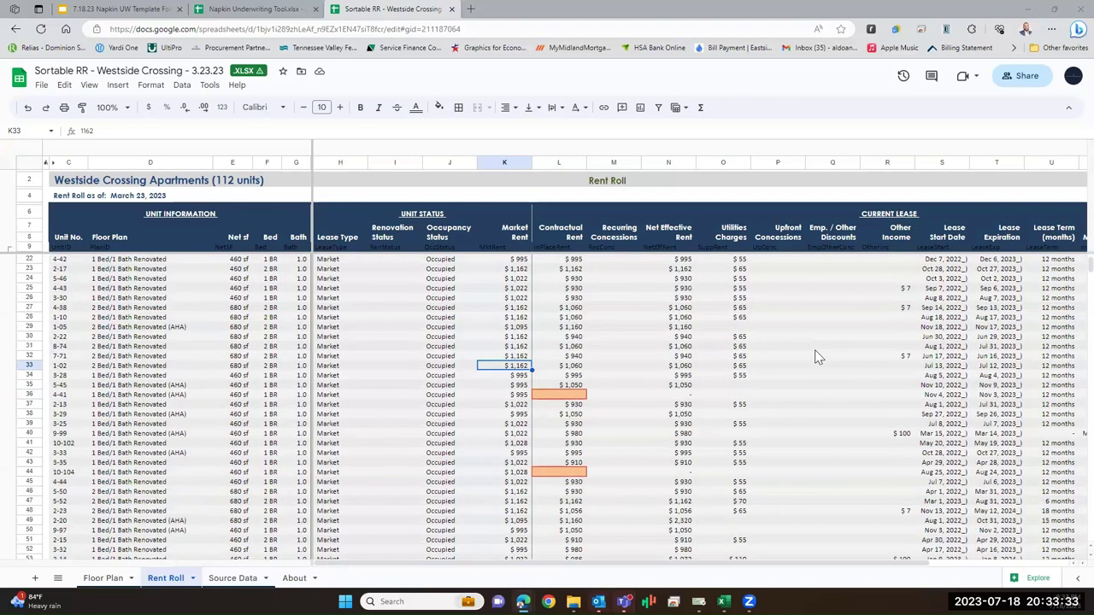
scroll(825, 352, "down", 2)
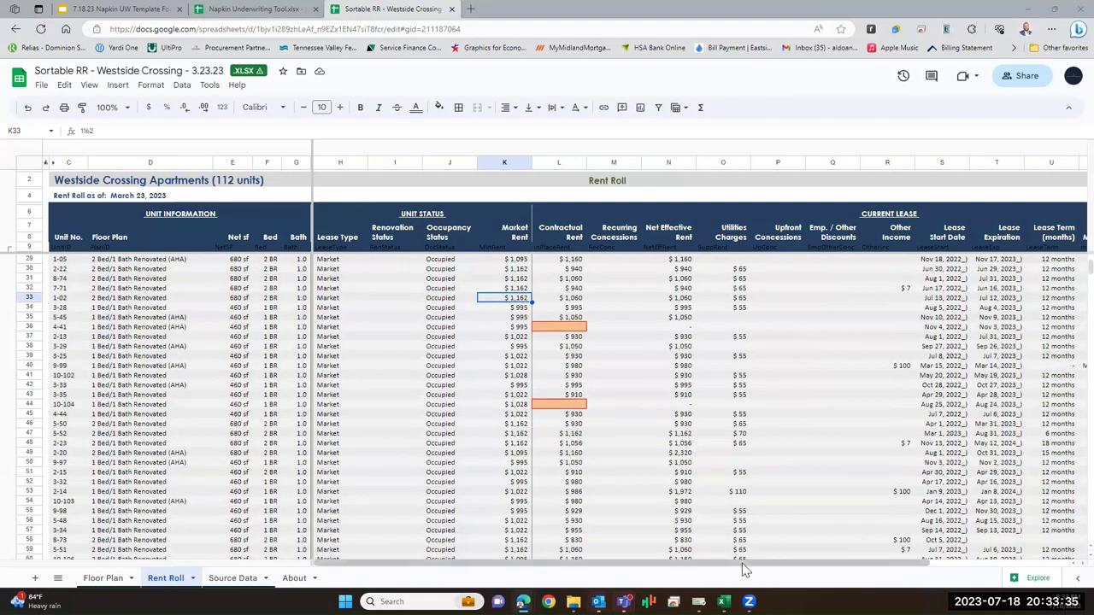
left_click_drag(743, 571, 896, 562)
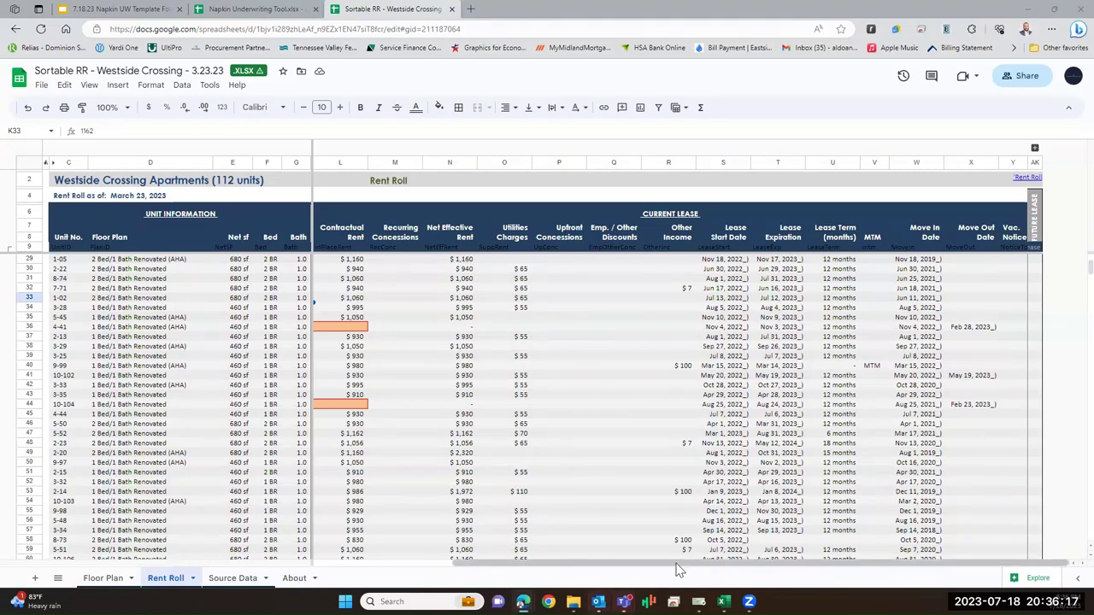
scroll(658, 547, "left", 2)
scroll(666, 530, "down", 10)
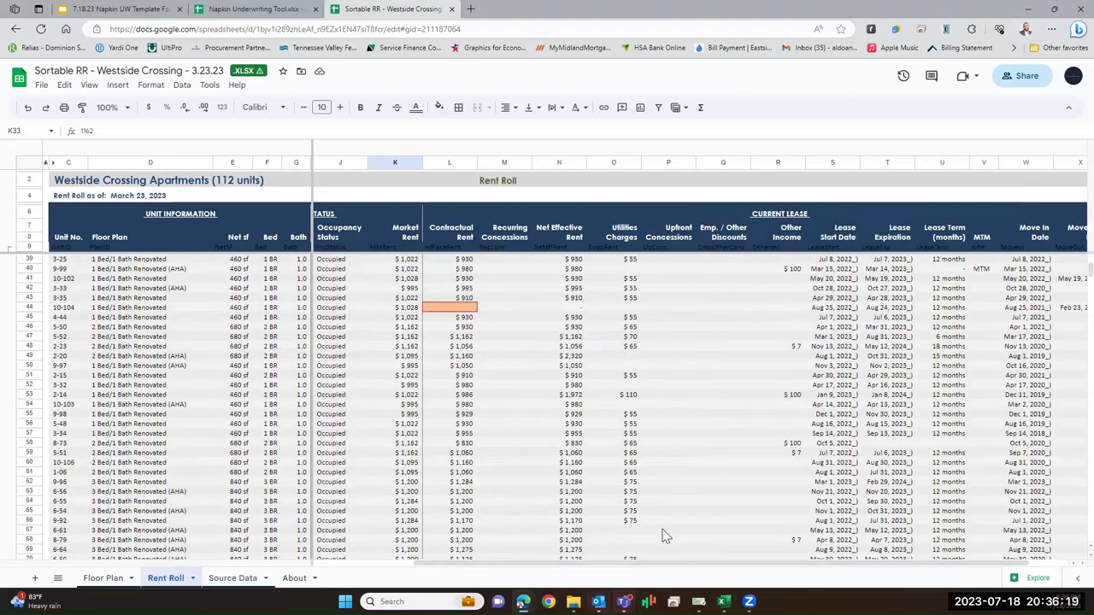
scroll(664, 535, "down", 8)
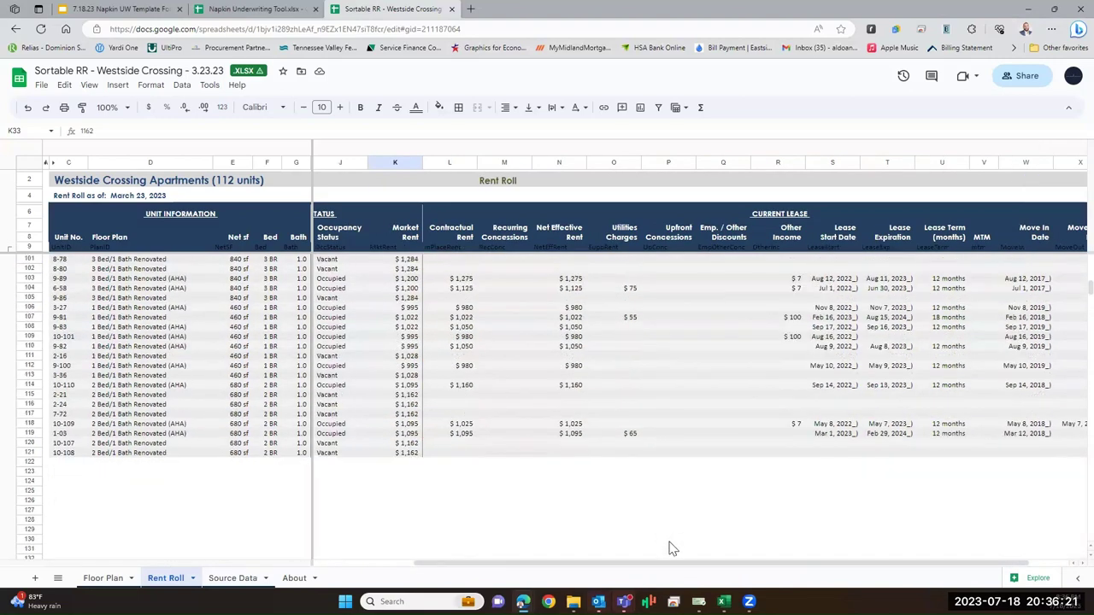
scroll(632, 540, "up", 5)
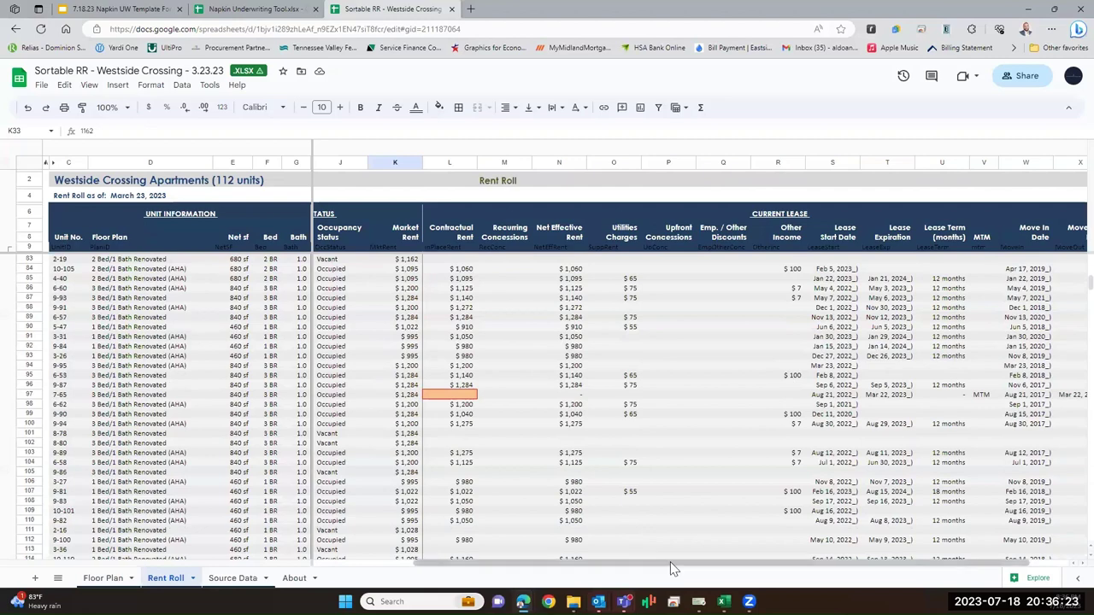
left_click_drag(606, 569, 500, 566)
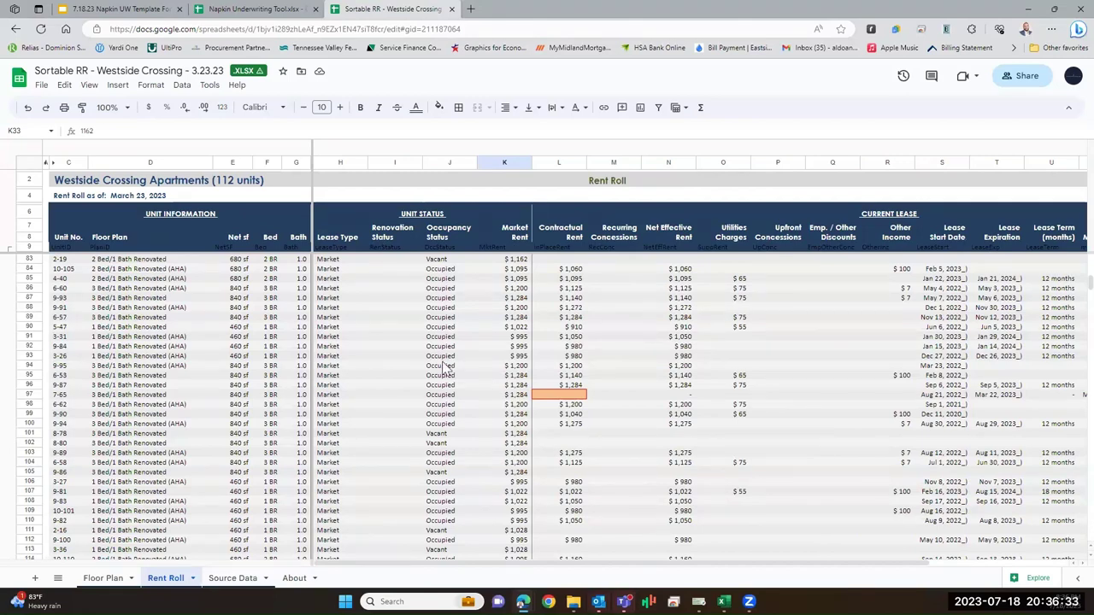
Examine the Market Rent column and compare market with contractual rent for vacant 3-bedroom units 8-78 and 8-80
left_click(506, 163)
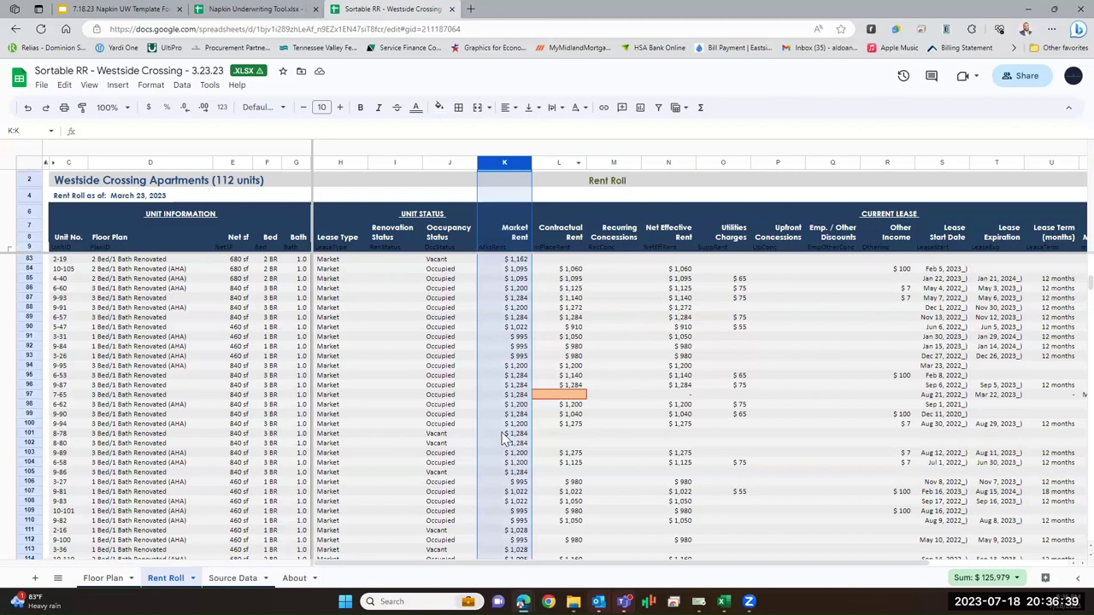
left_click(455, 434)
left_click(507, 436)
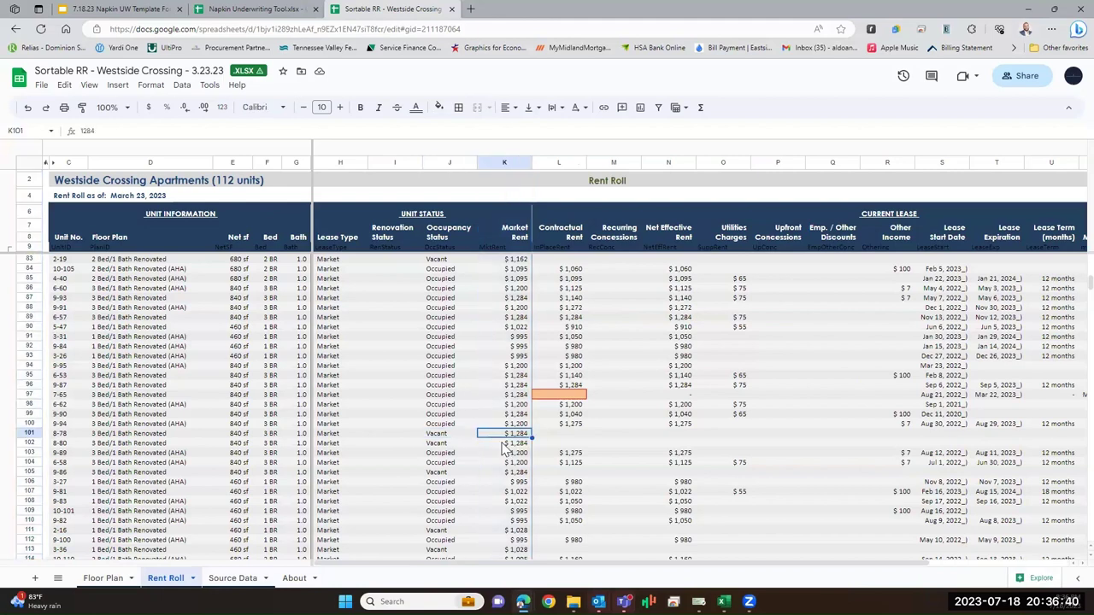
left_click(562, 442)
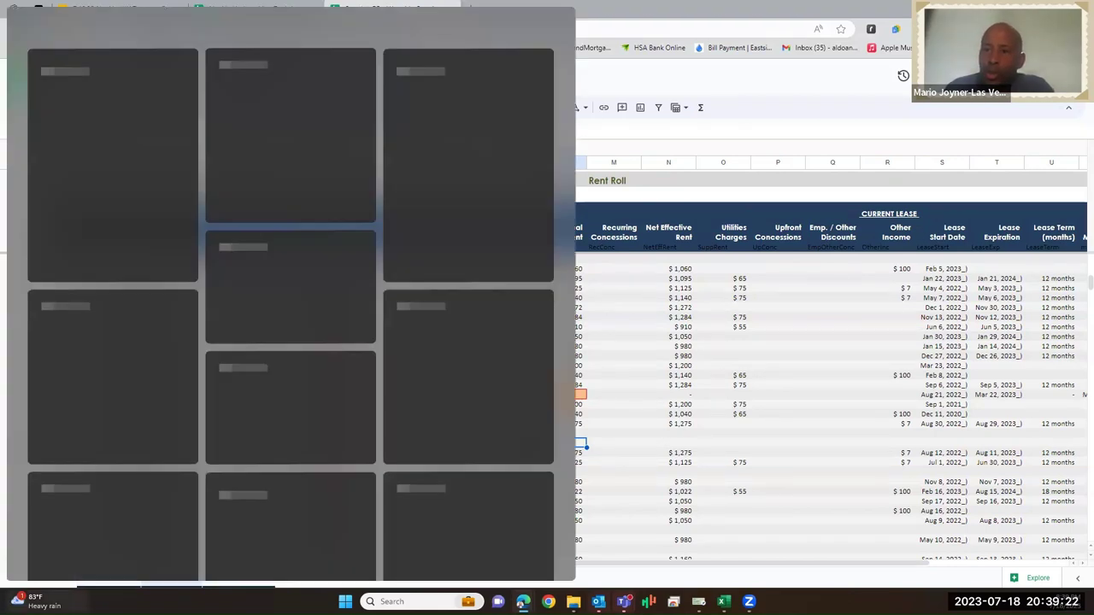
mouse_move(26, 601)
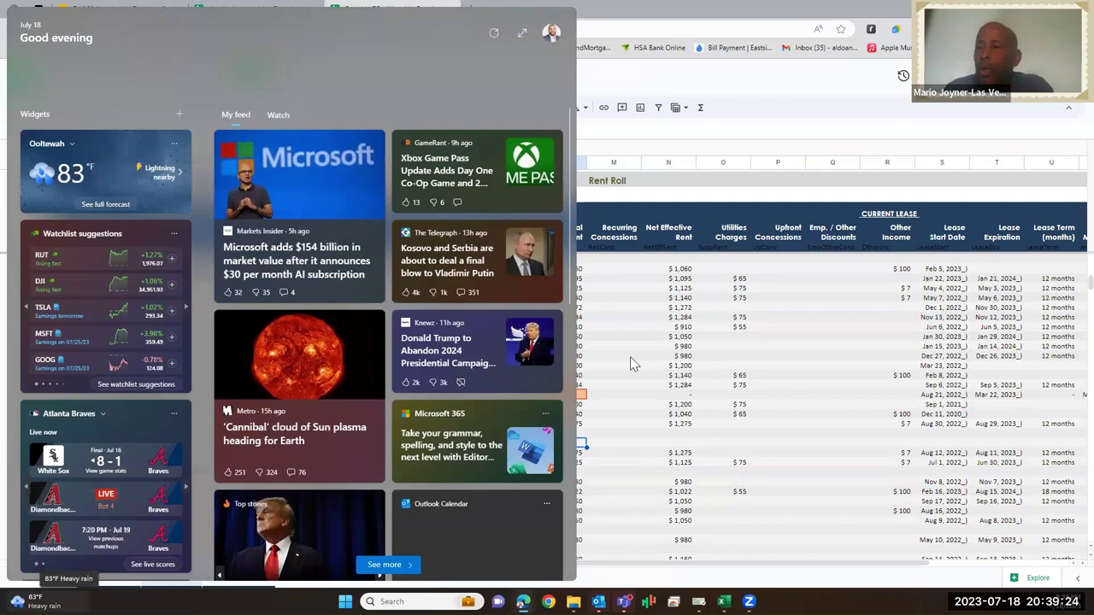
left_click(629, 356)
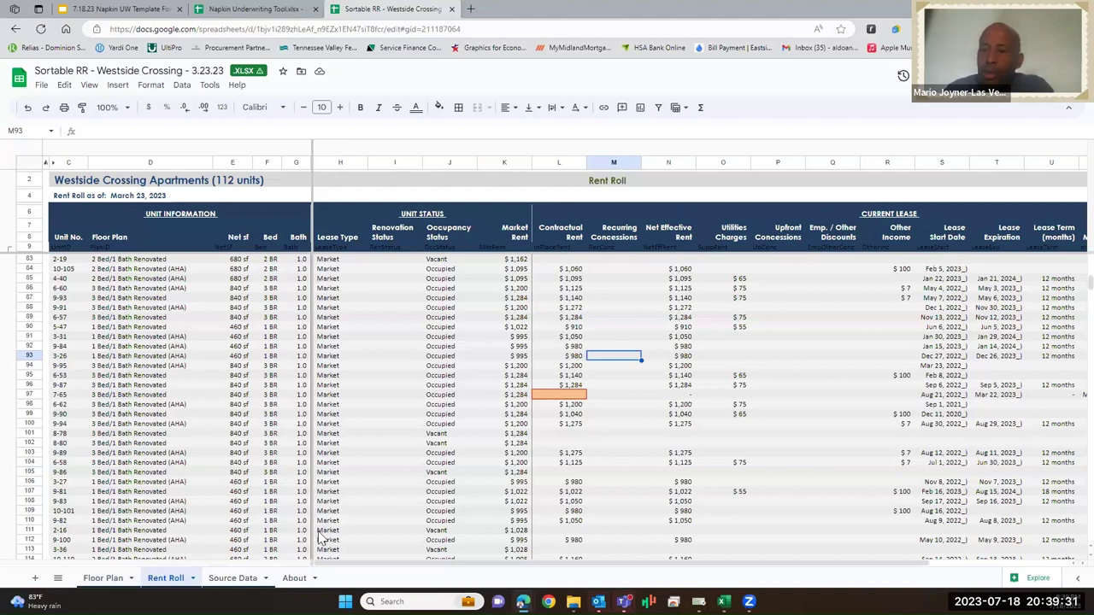
Open the Floor Plan summary of the rent roll workbook and check the average contractual rent per unit
left_click(118, 580)
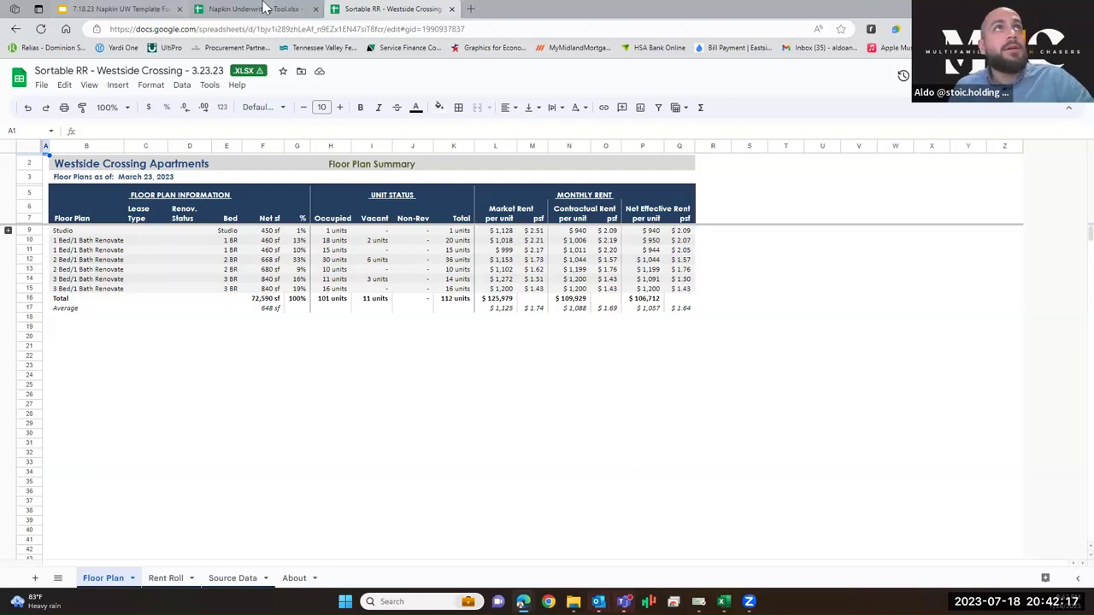
left_click(265, 8)
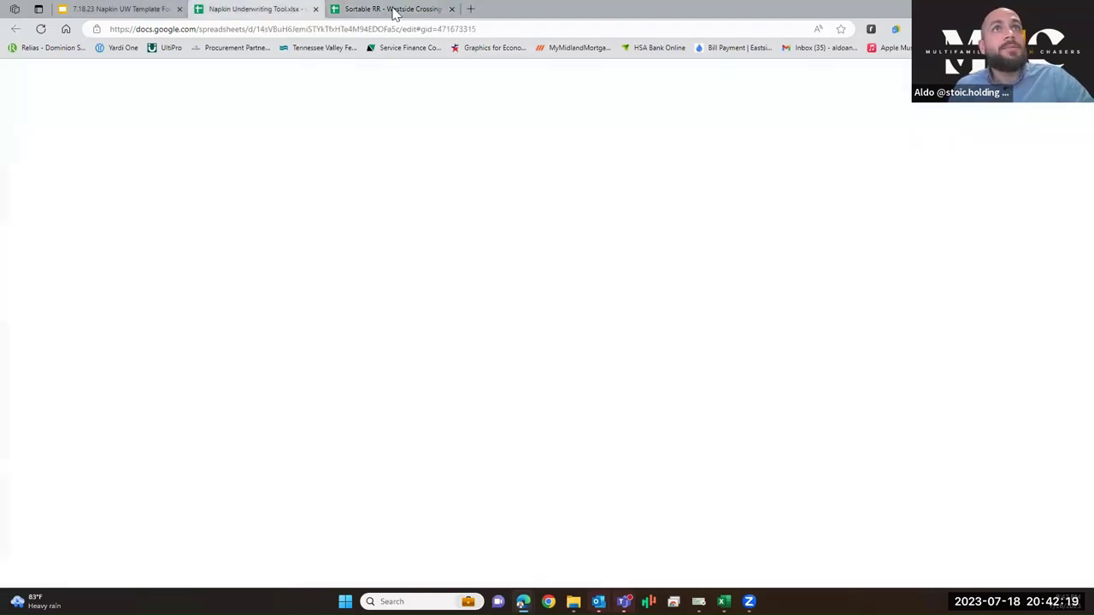
left_click(395, 10)
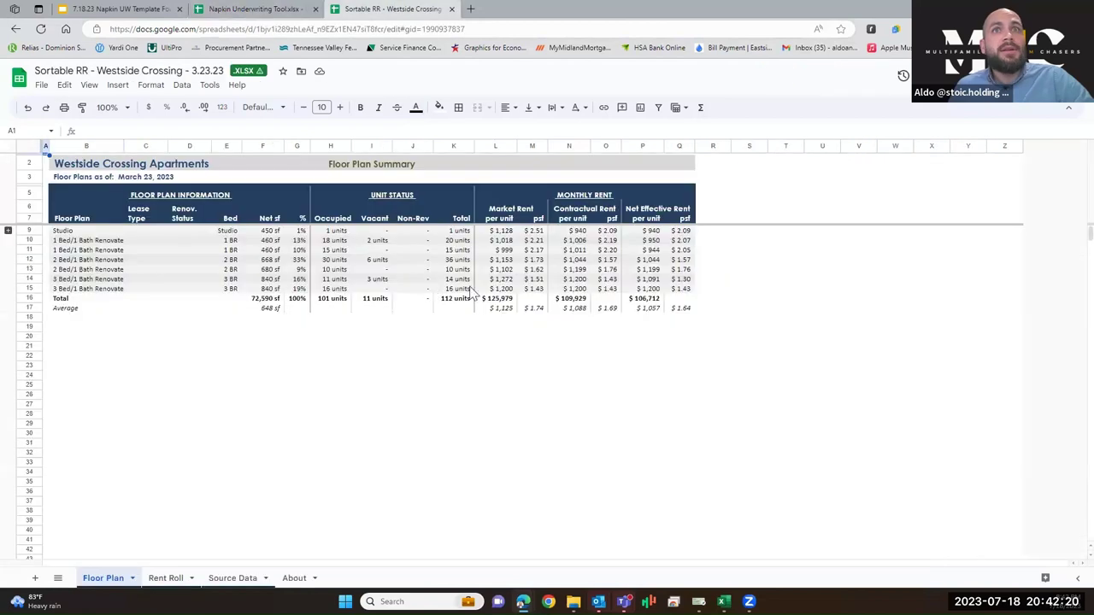
left_click(578, 309)
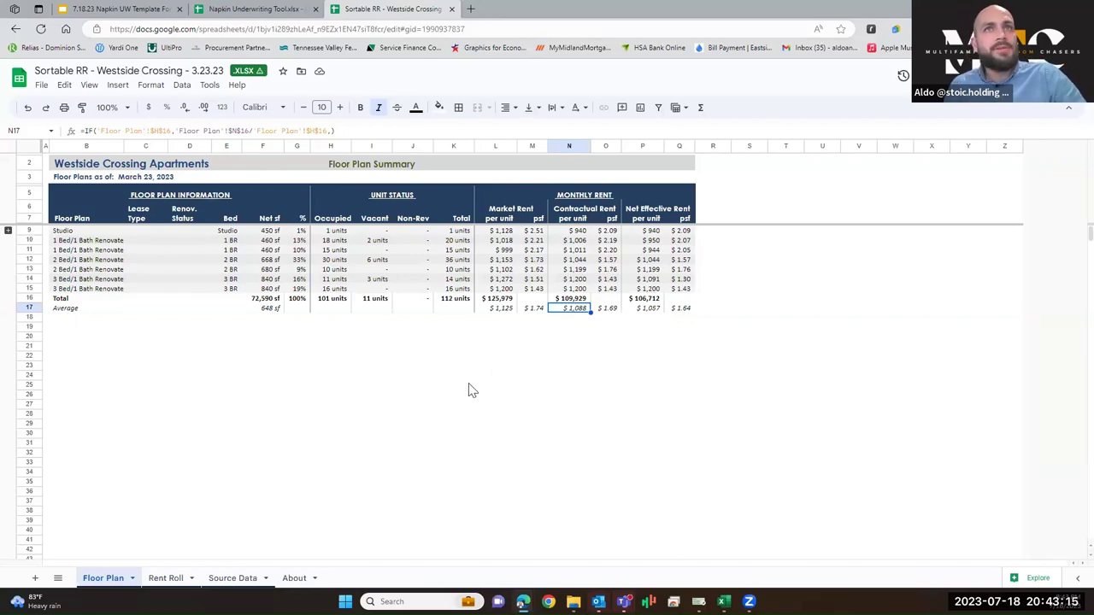
Compare net effective with contractual rents for the 3-bedroom floor plans and check the average net effective rent per unit
left_click(248, 10)
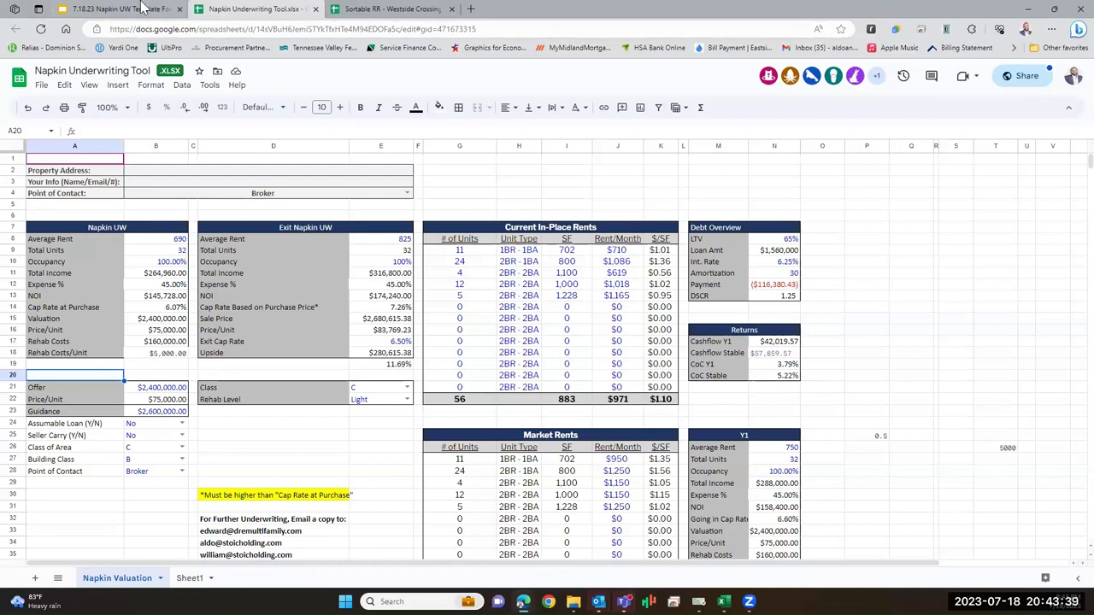
left_click(408, 7)
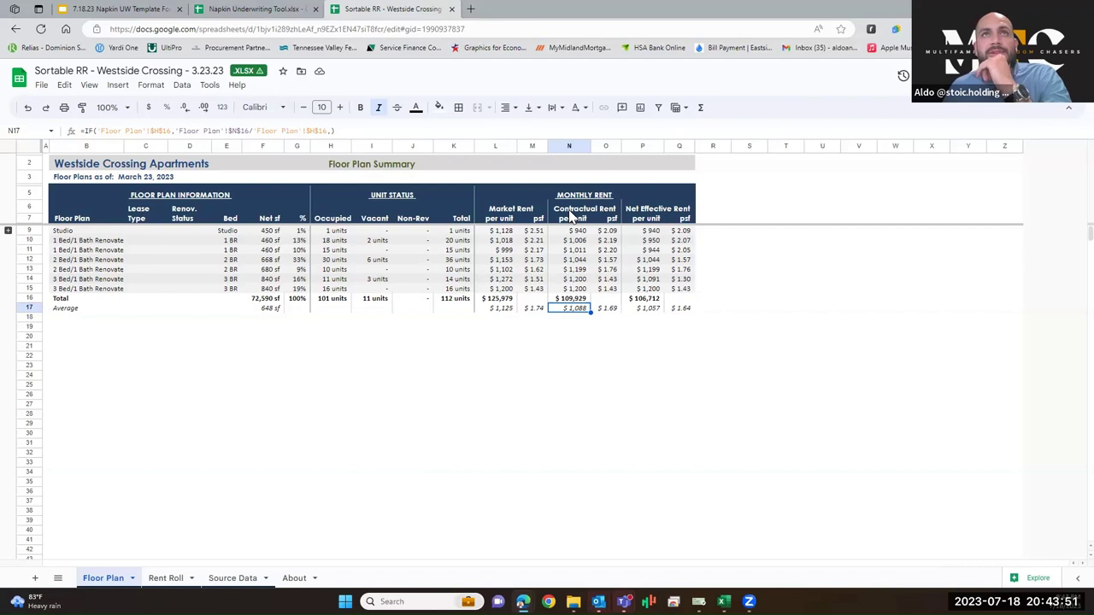
left_click(649, 210)
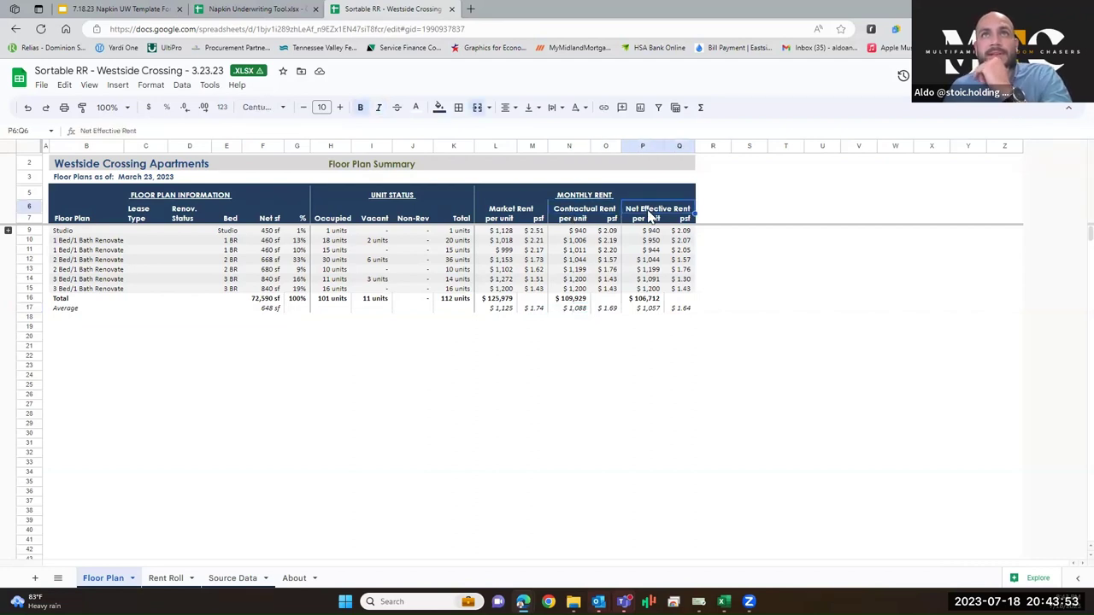
left_click(654, 292)
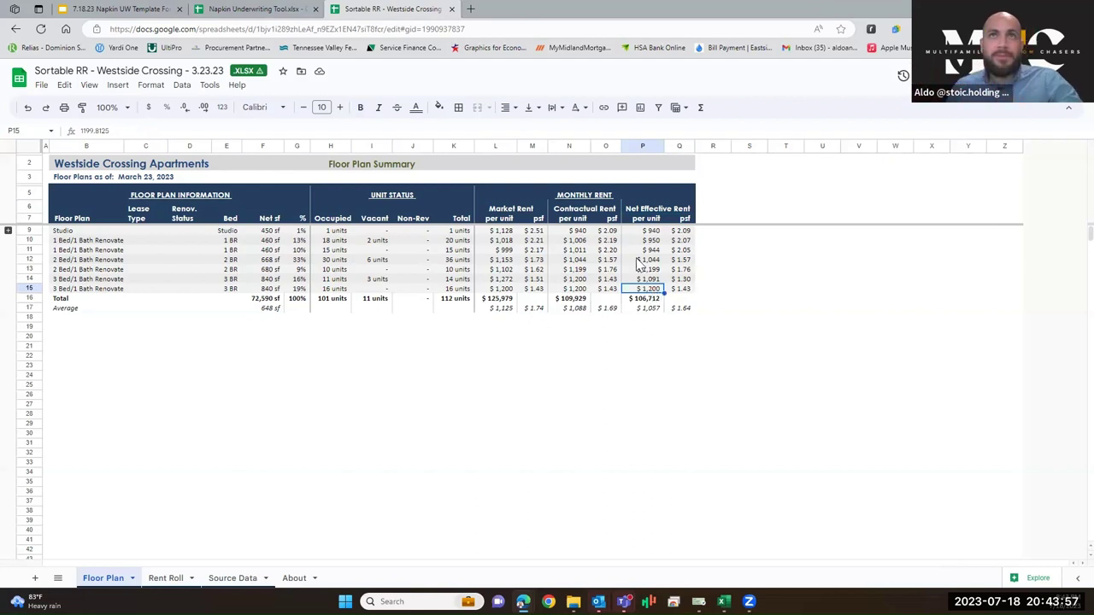
key("Up")
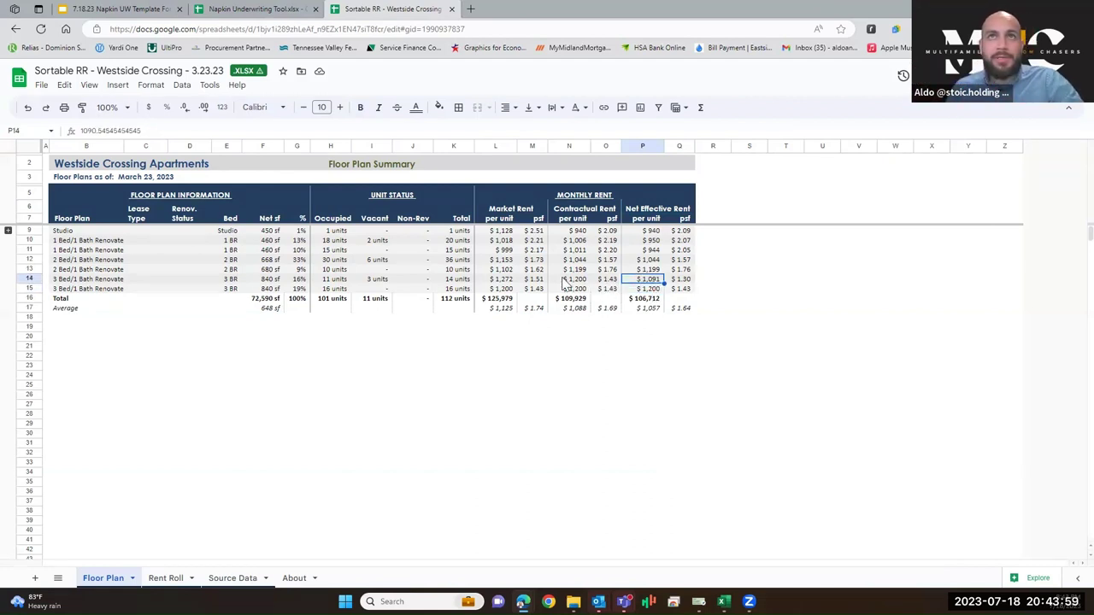
left_click(569, 281)
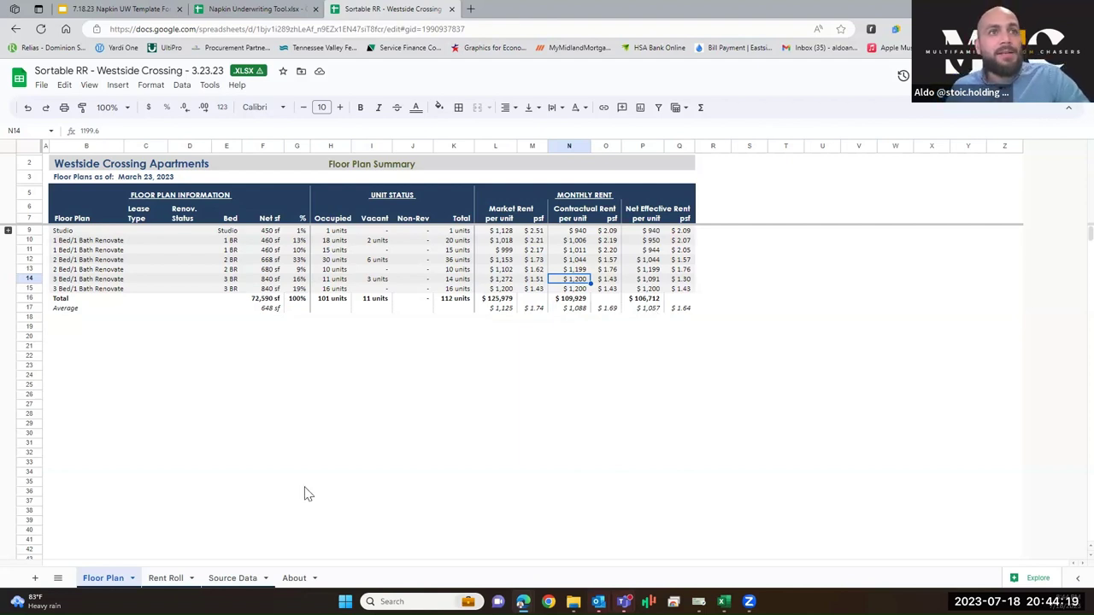
left_click(652, 309)
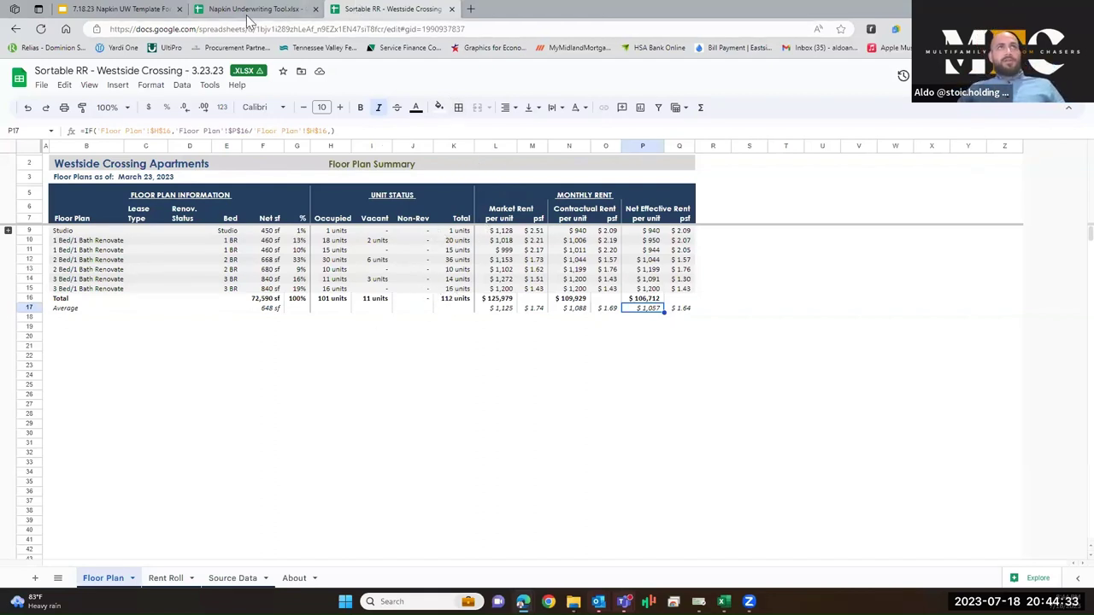
In the Napkin Underwriting Tool's Napkin UW block, enter average rent 1057, total units 112 and occupancy 90%
left_click(252, 10)
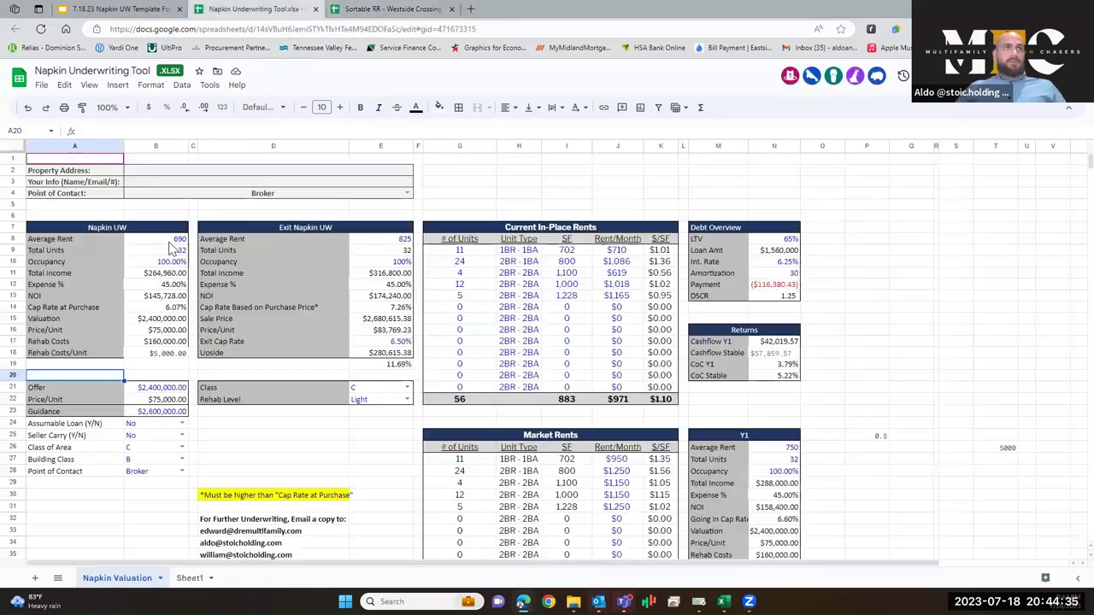
left_click(172, 241)
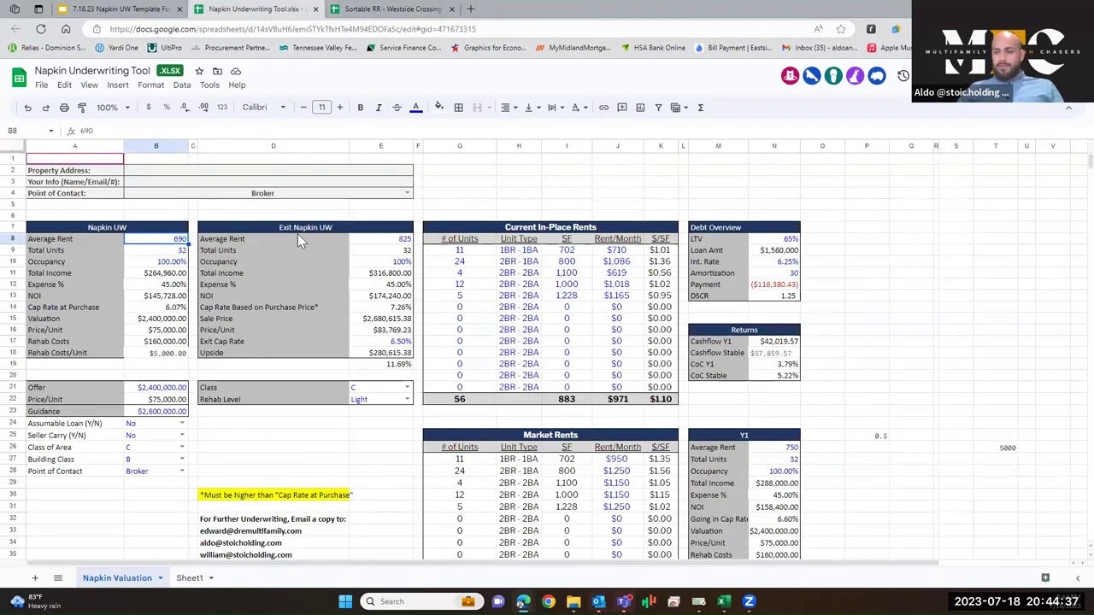
type("1057")
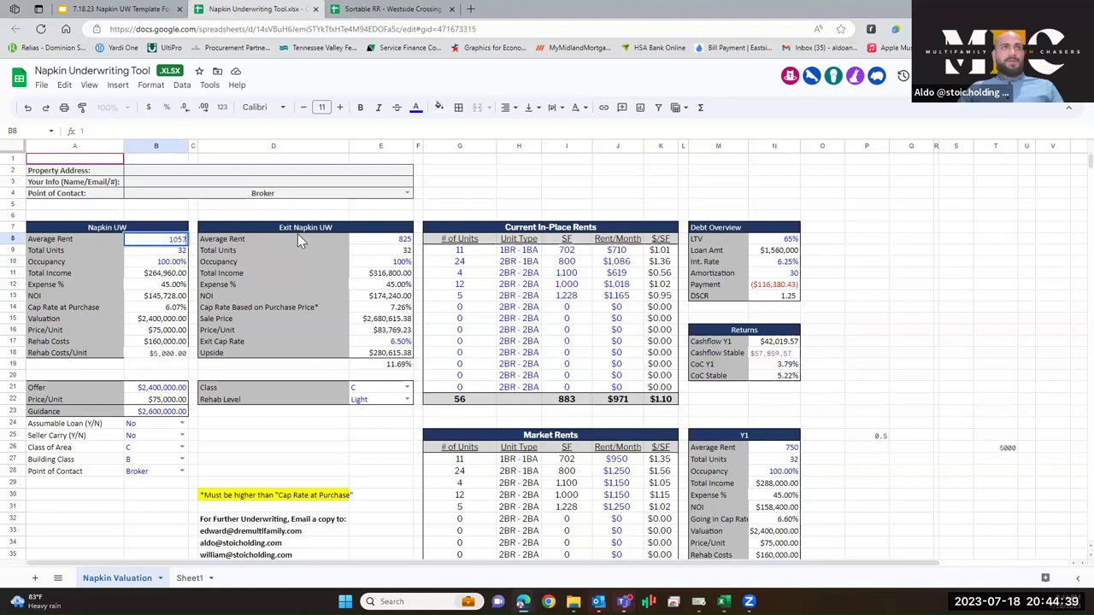
key("Return")
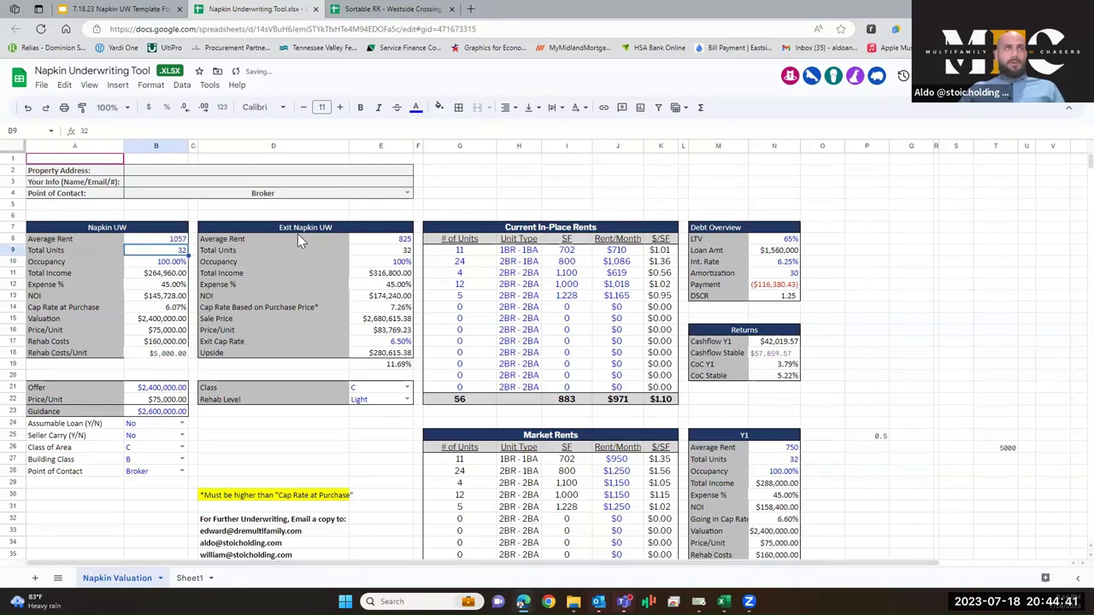
type("112")
key("Return")
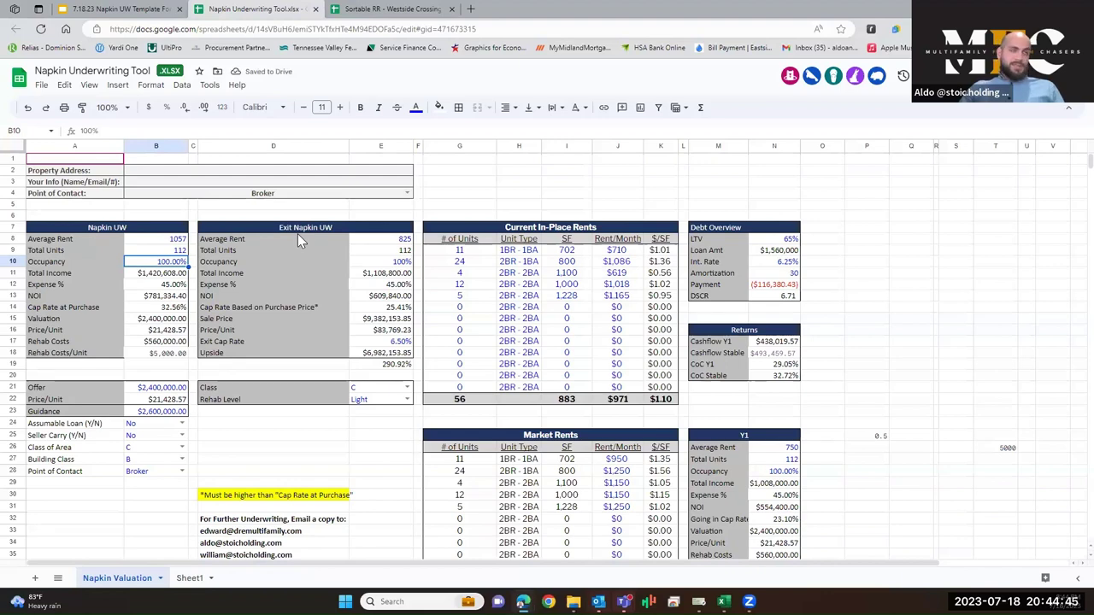
type("90")
key("Return")
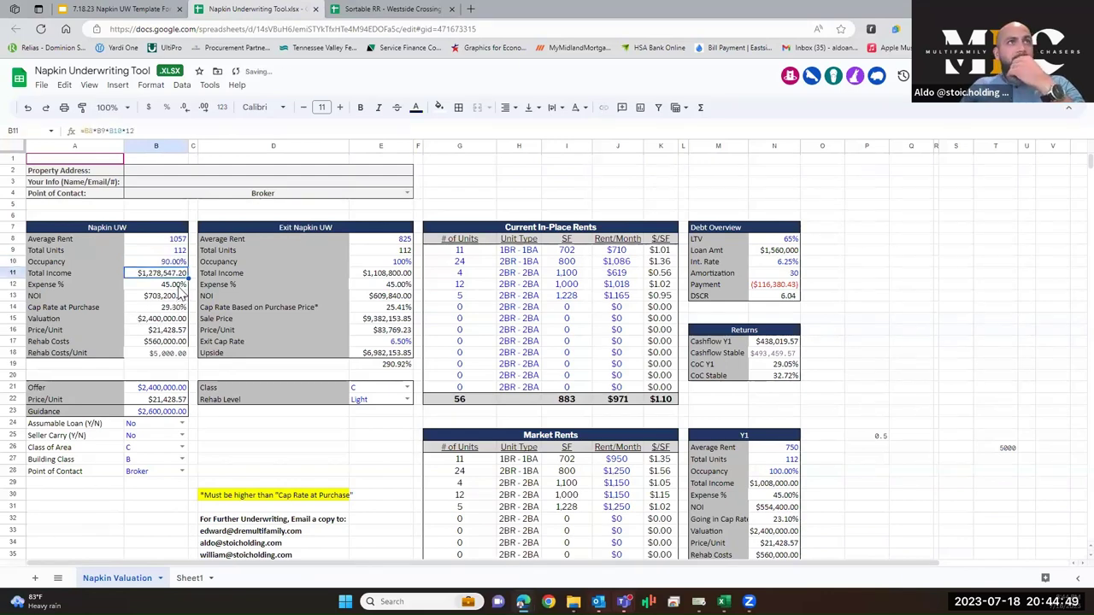
Copy the class-based formula =IF(E21="a",45%,IF(OR(E21="b",E21="c"),50%,0)) from cell P25 into the Napkin UW Expense % cell B12
left_click(179, 288)
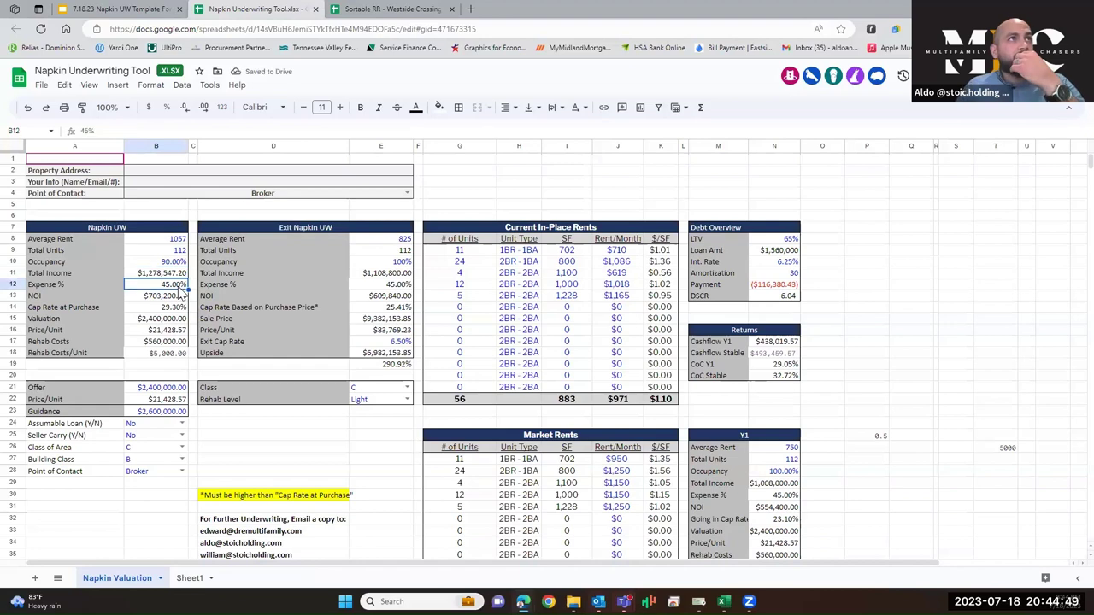
left_click(865, 438)
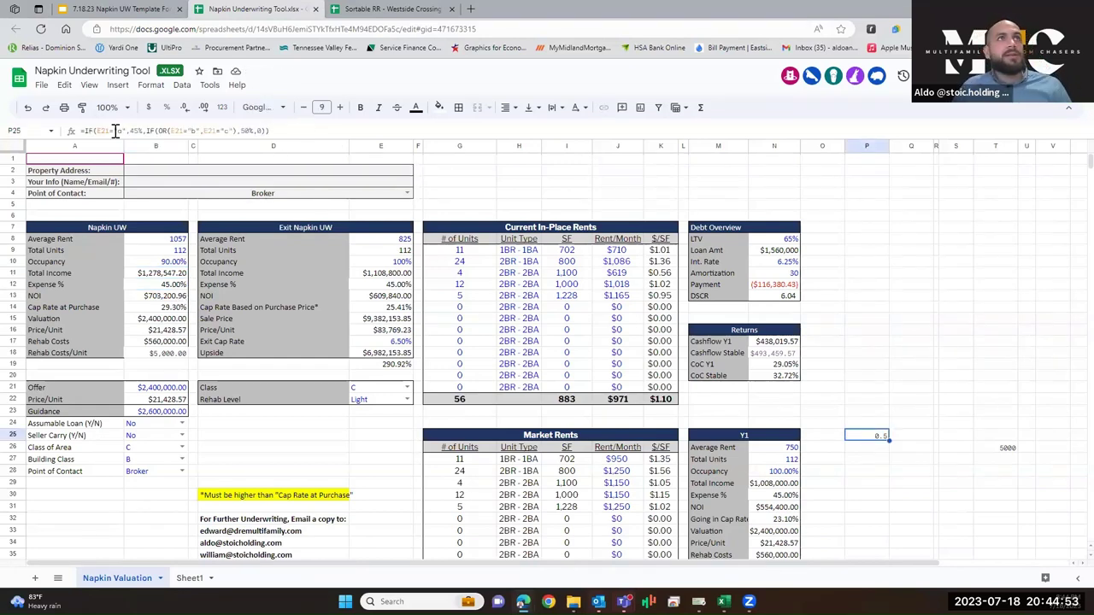
triple_click(79, 132)
key("ctrl+c")
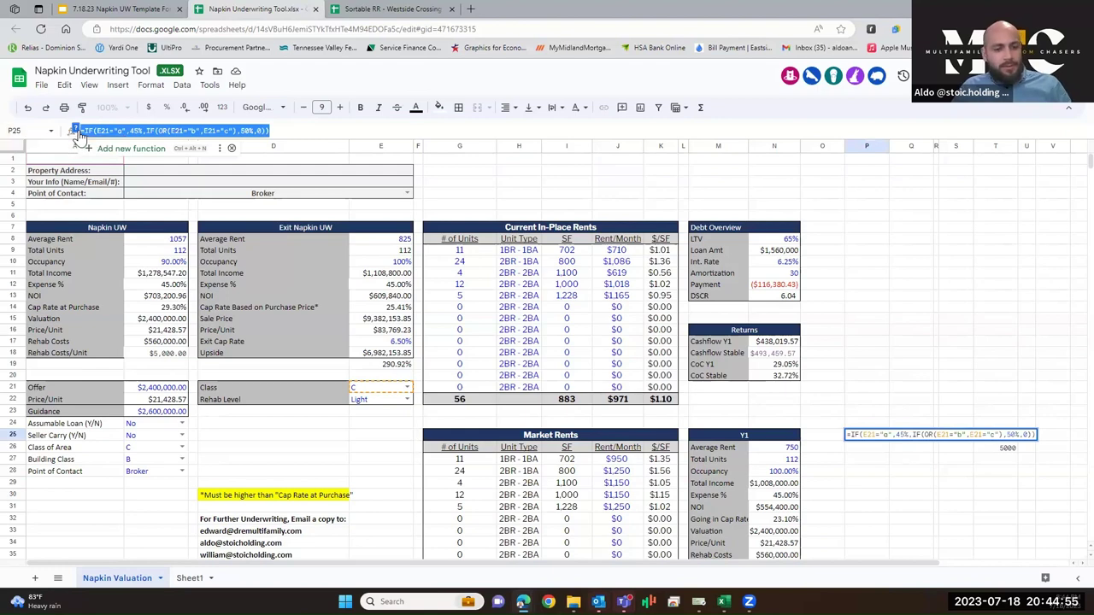
key("Escape")
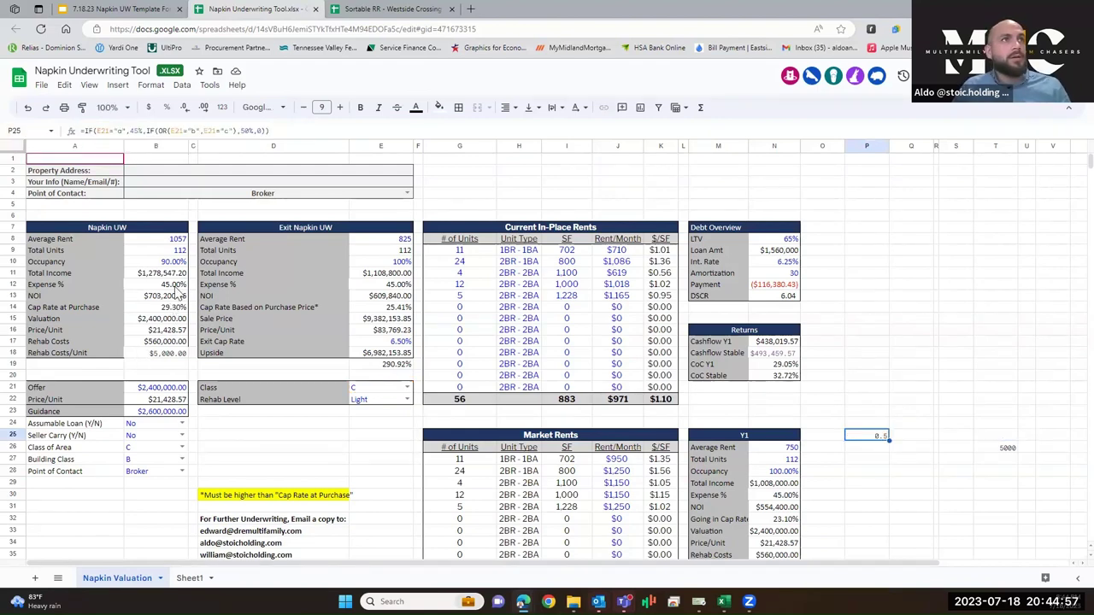
left_click(178, 288)
key("ctrl+v")
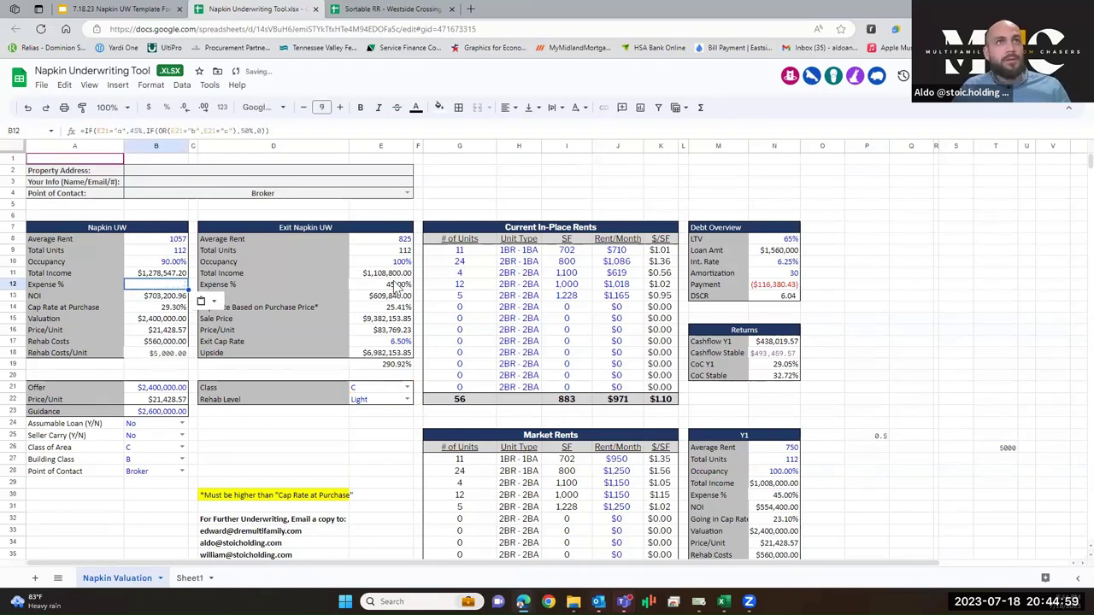
Paste the class-based expense formula into the Exit Napkin UW Expense % cell E12 and check the Napkin UW NOI and purchase cap rate
left_click(396, 284)
key("ctrl+v")
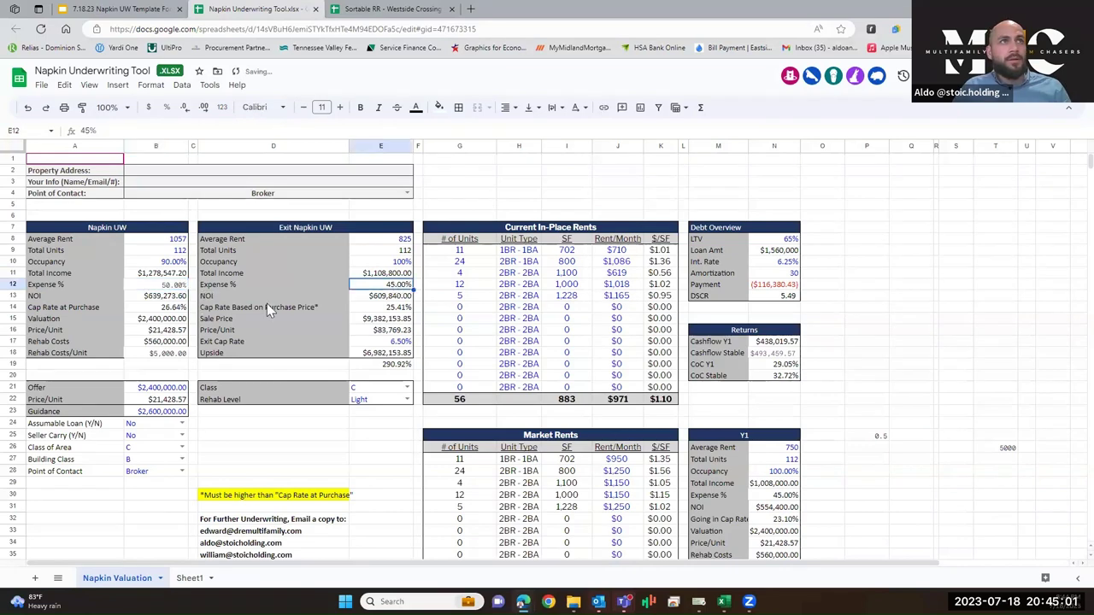
left_click(164, 298)
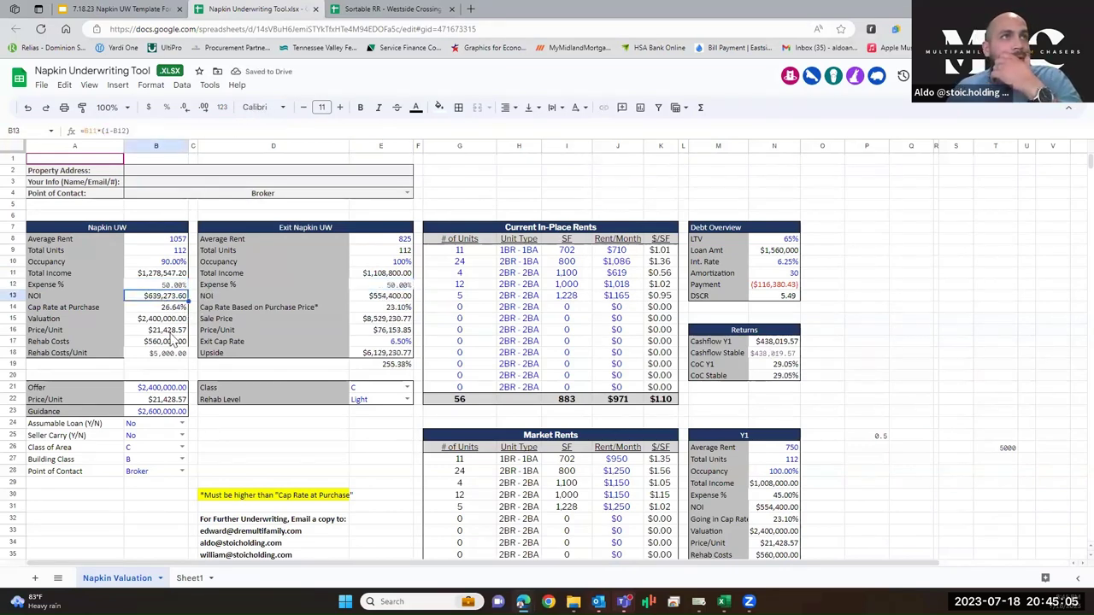
key("Down")
Set both the Offer in B21 and the Guidance in B23 to $12,000,000
left_click(164, 387)
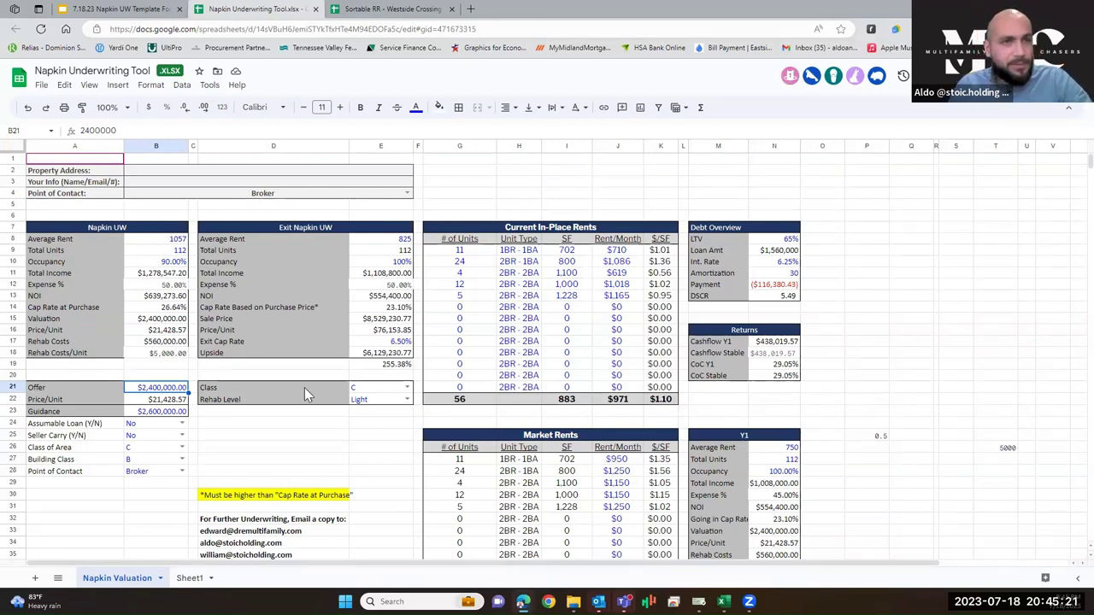
type("12")
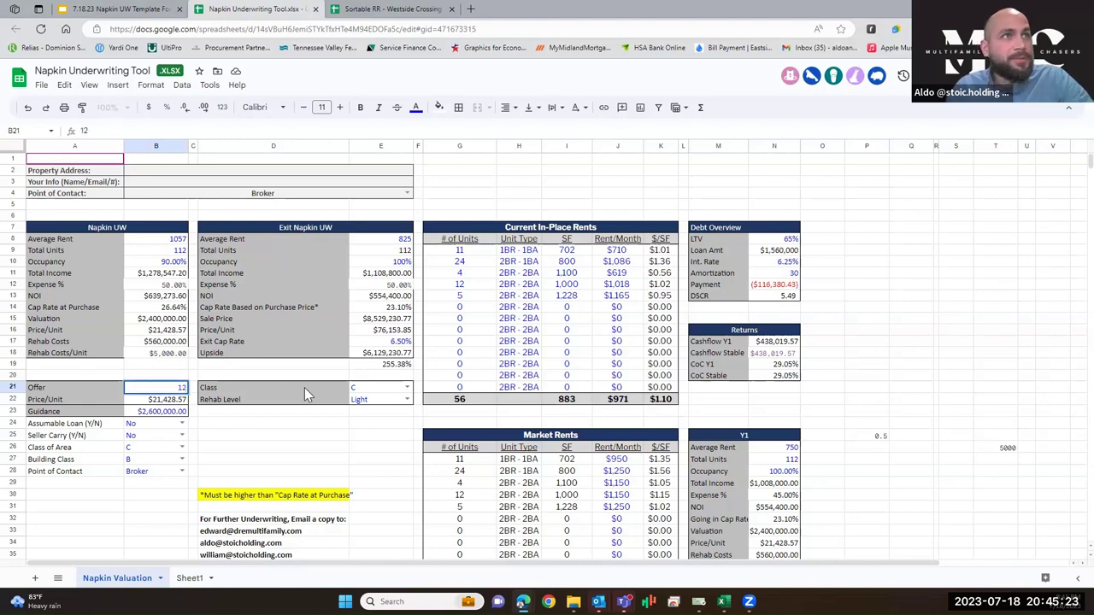
type(",000,000000")
key("Return")
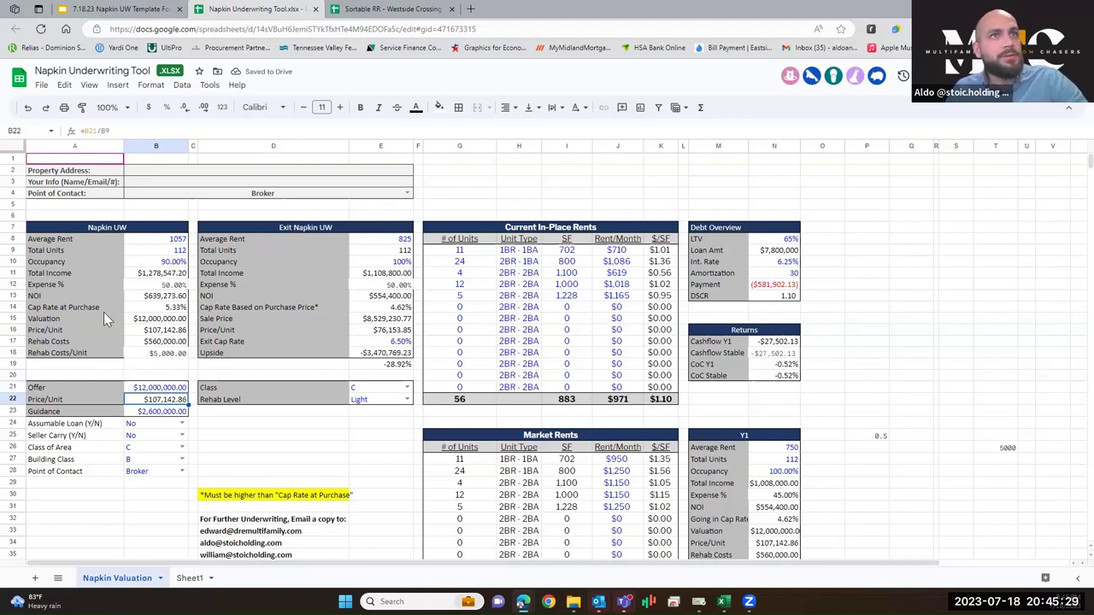
left_click(155, 413)
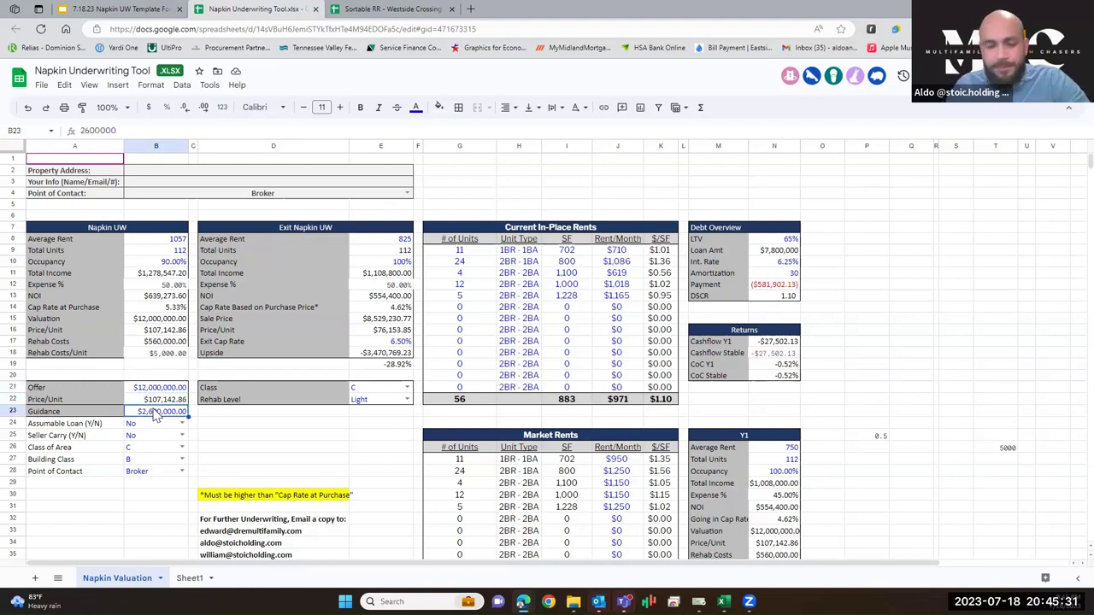
type("12000000")
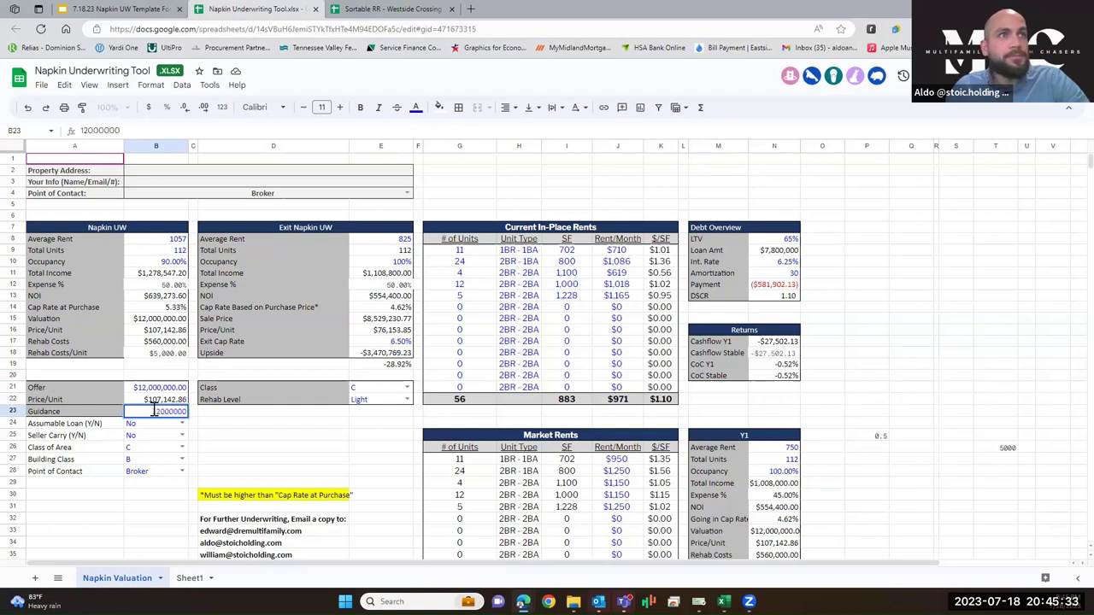
key("Return")
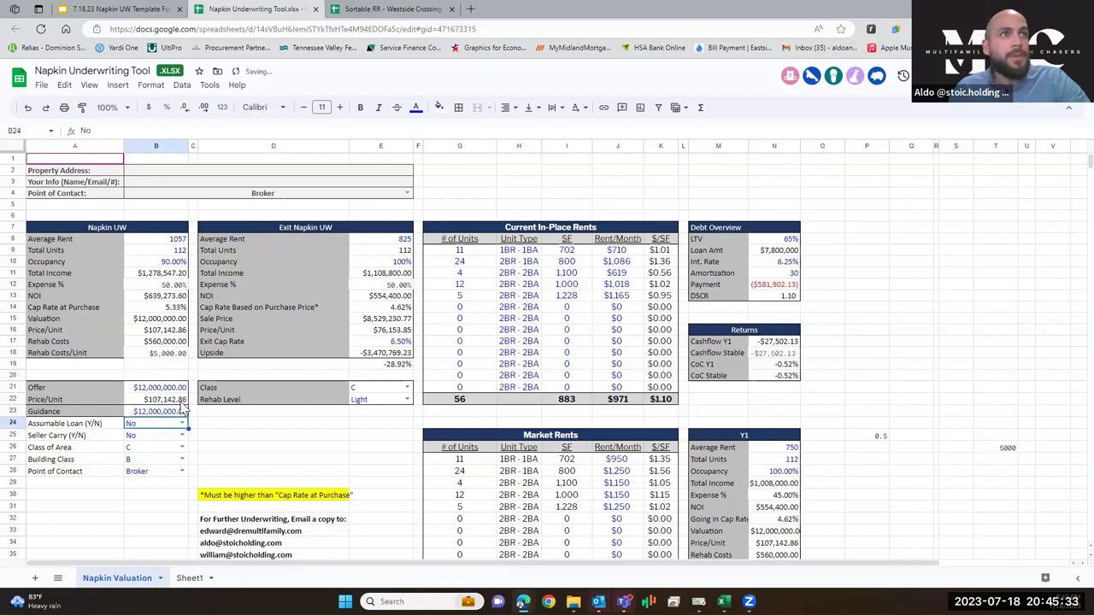
In the Exit Napkin UW block, set the average rent to 1300 and the occupancy to 95%
left_click(395, 383)
left_click(402, 239)
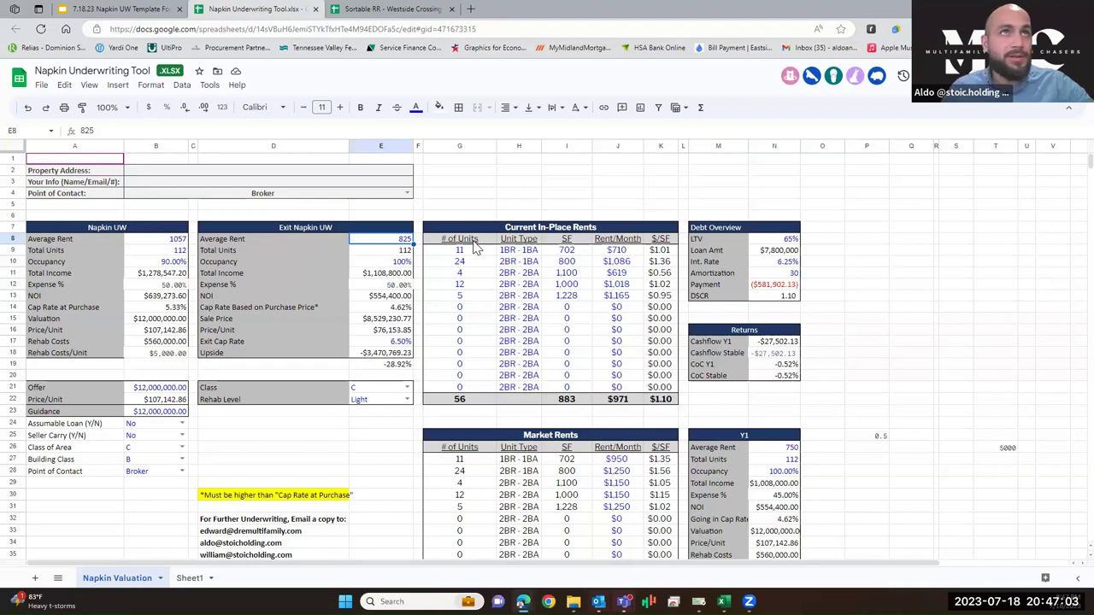
type("1300")
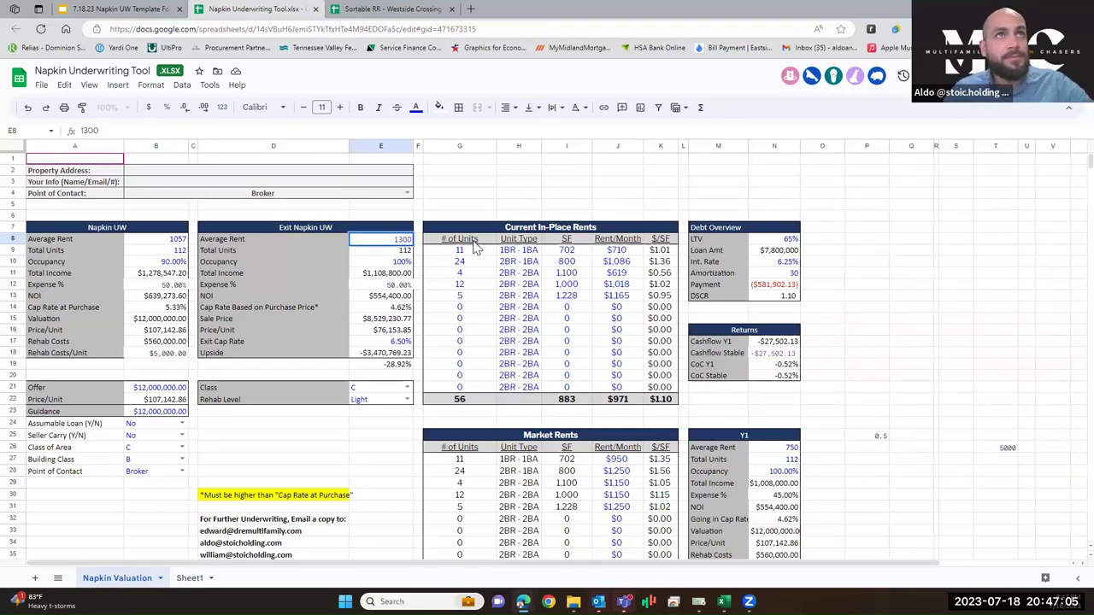
key("Return")
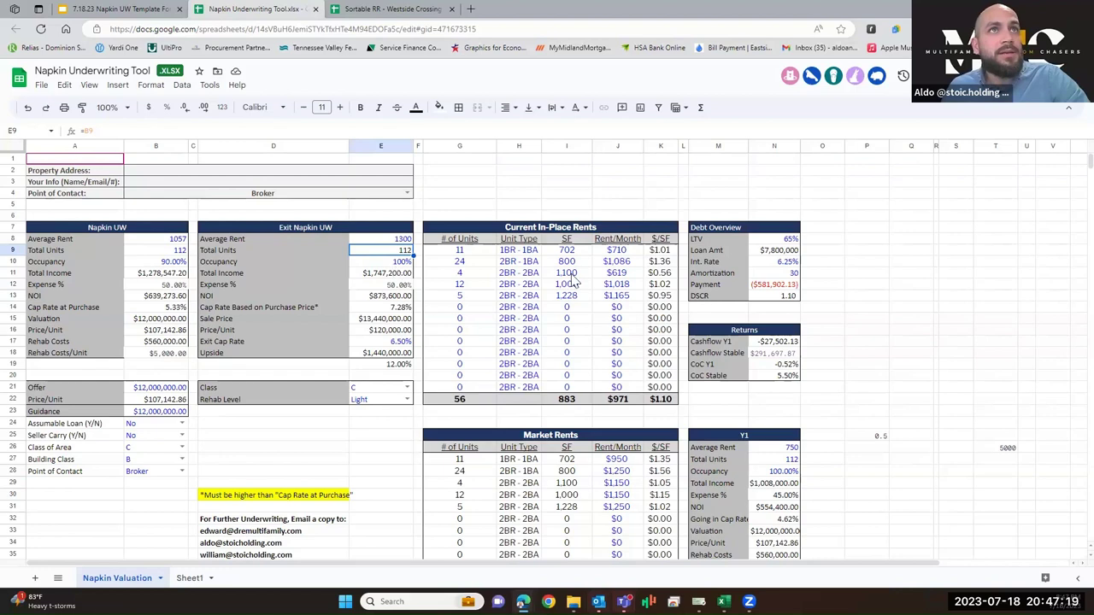
key("Down")
type("95")
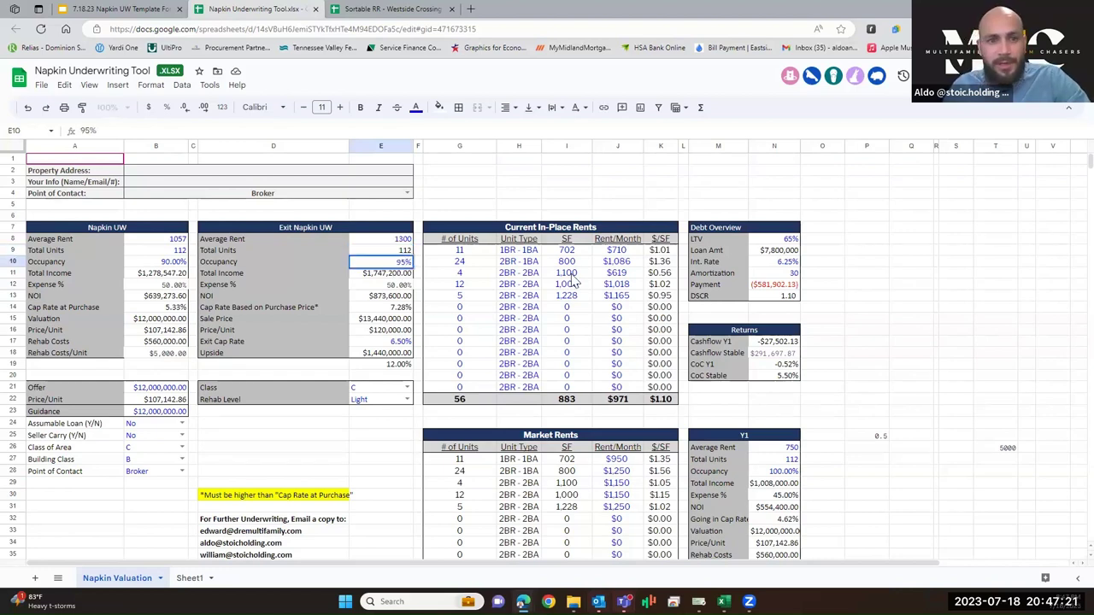
key("Return")
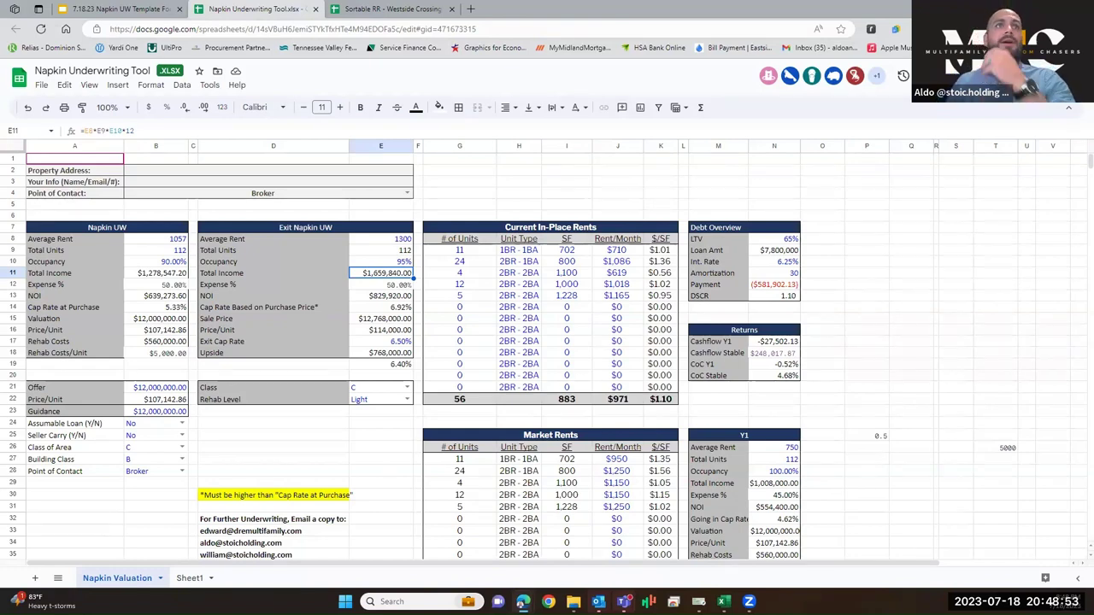
Check the exit cap rate and the upside formula, and set the Offer to $11,000,000
left_click(411, 342)
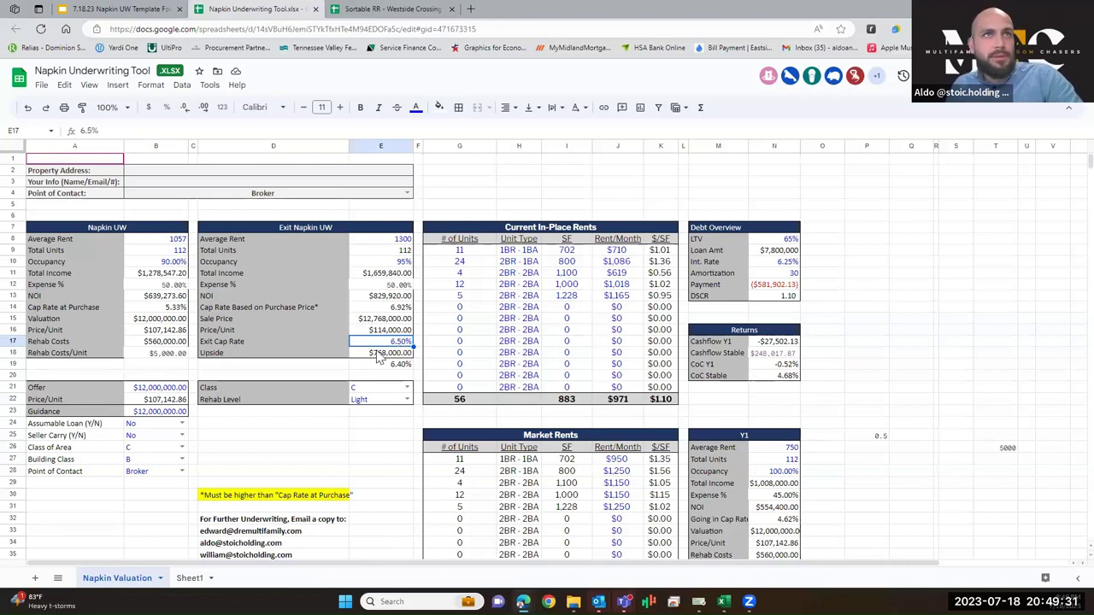
left_click(400, 354)
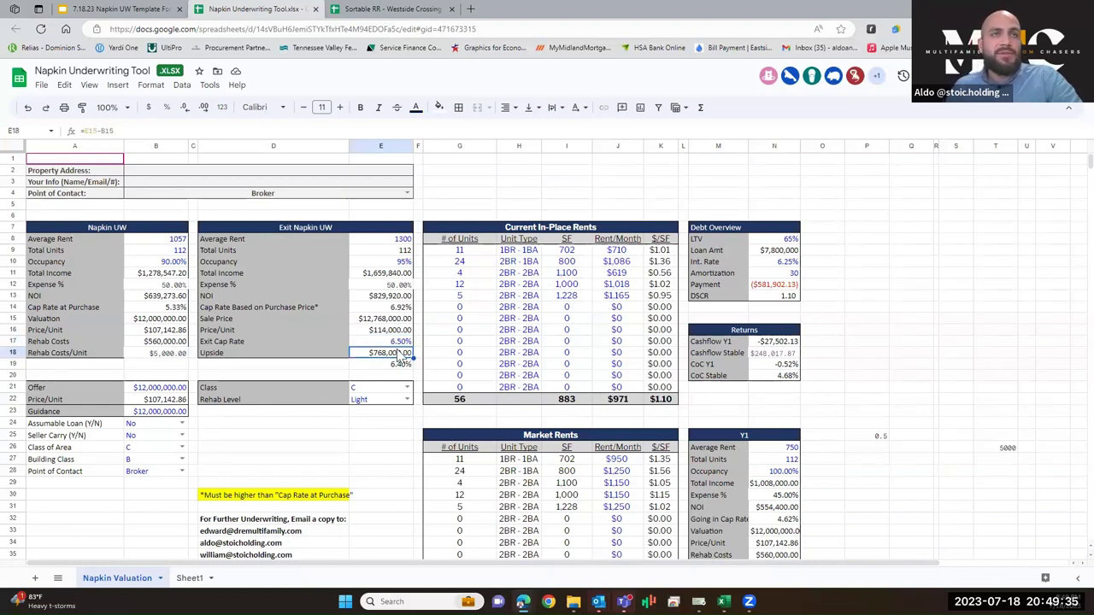
left_click(176, 390)
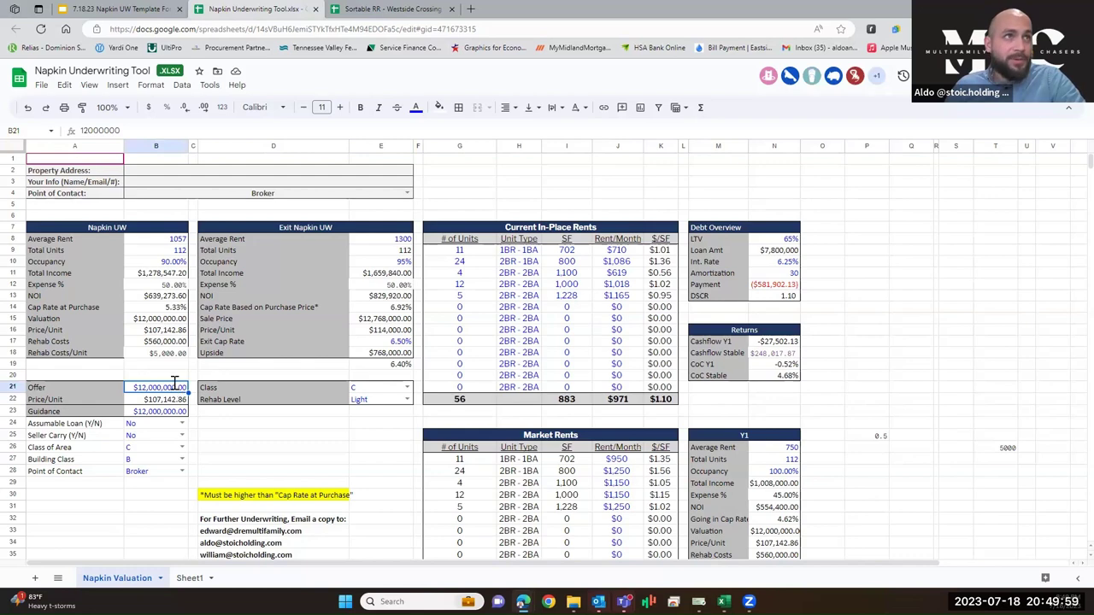
type("11,000,")
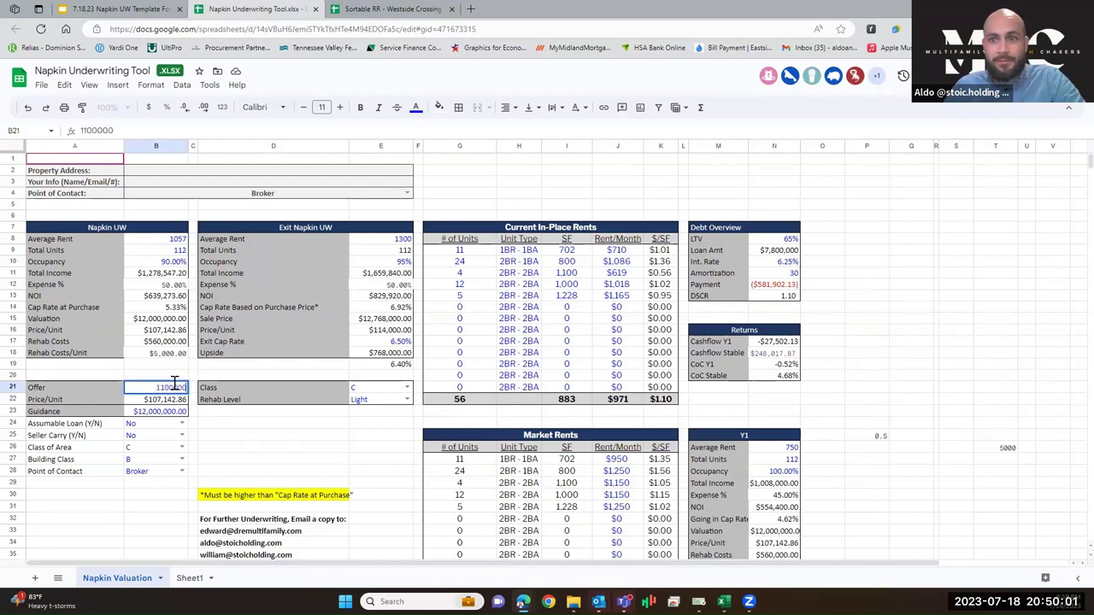
type("000")
key("Return")
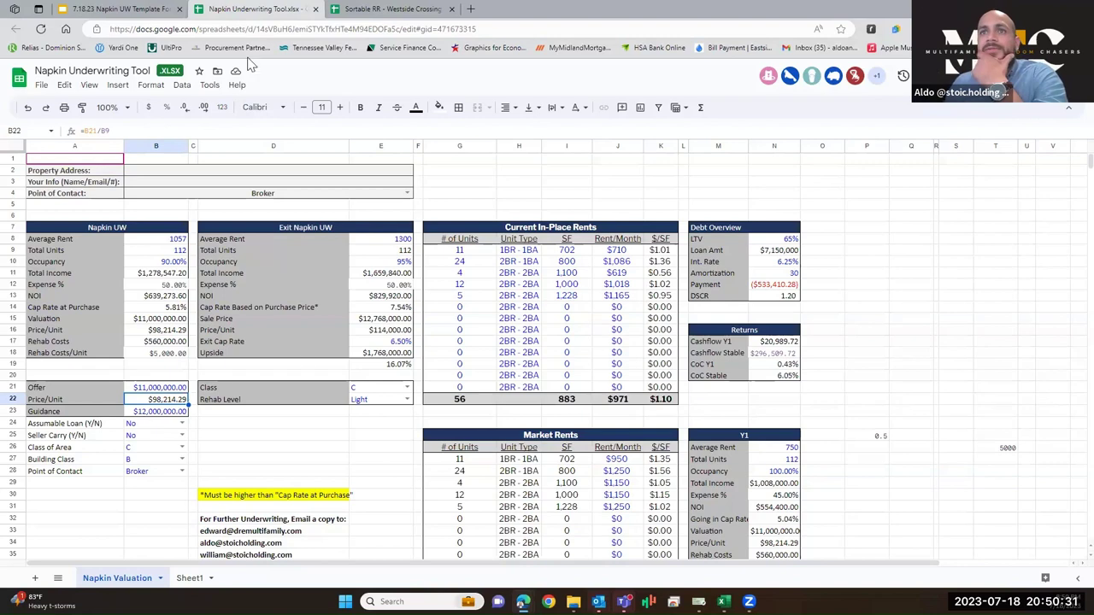
In the Y1 block, set the average rent to 1200 and the occupancy to 90%
left_click(788, 447)
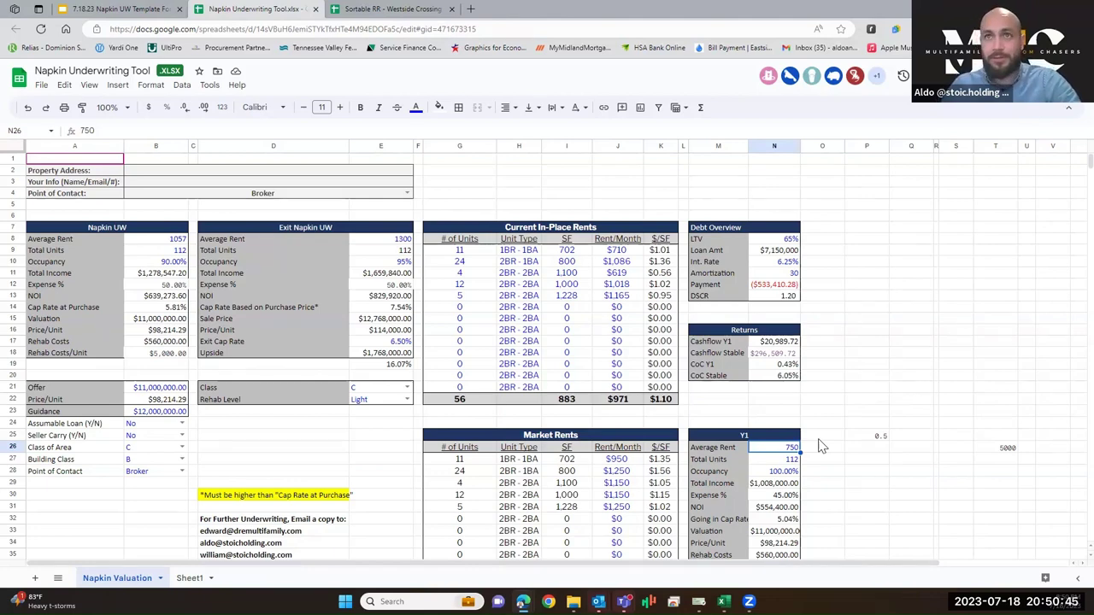
type("1200")
key("Return")
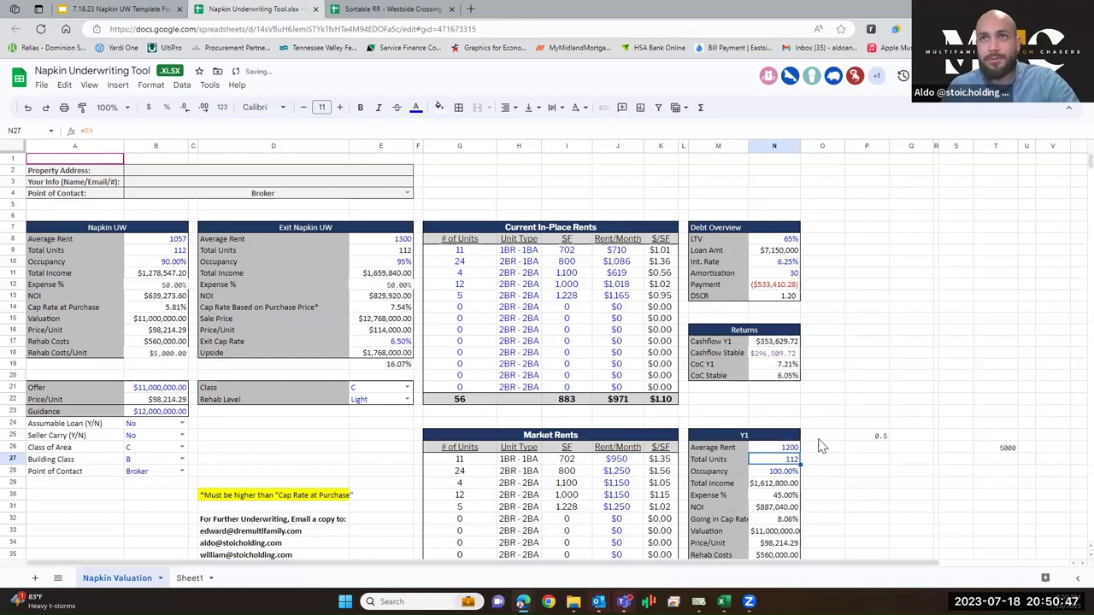
key("Down")
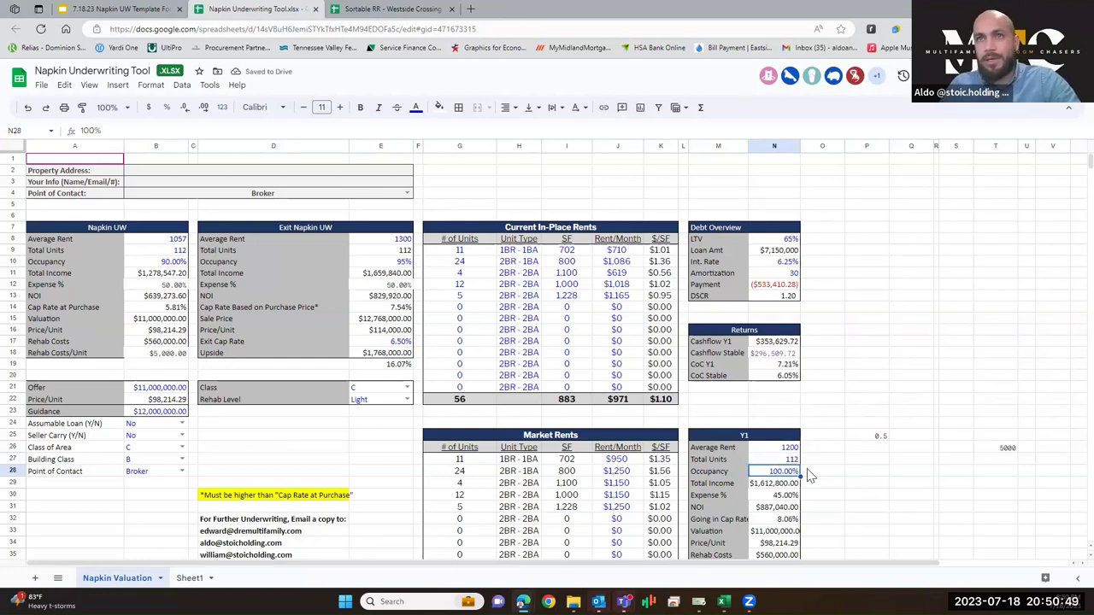
type("9")
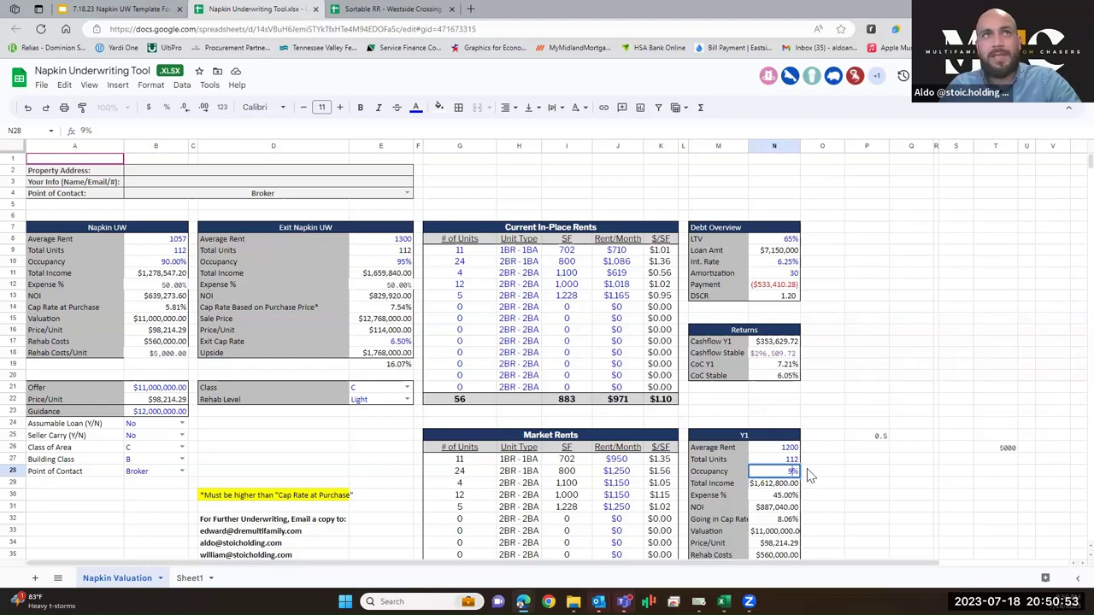
type("0")
key("Return")
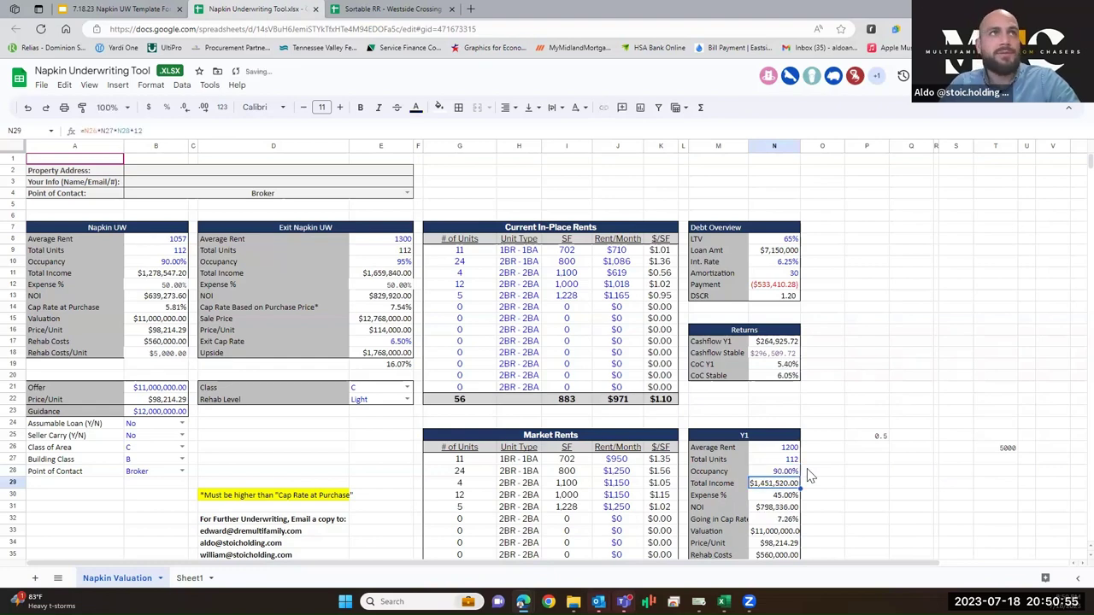
Copy the formula =IF(E21="a",45%,IF(OR(E21="b",E21="c"),50%,0)) from cell P25 into the Y1 Expense % cell N30
scroll(810, 476, "down", 3)
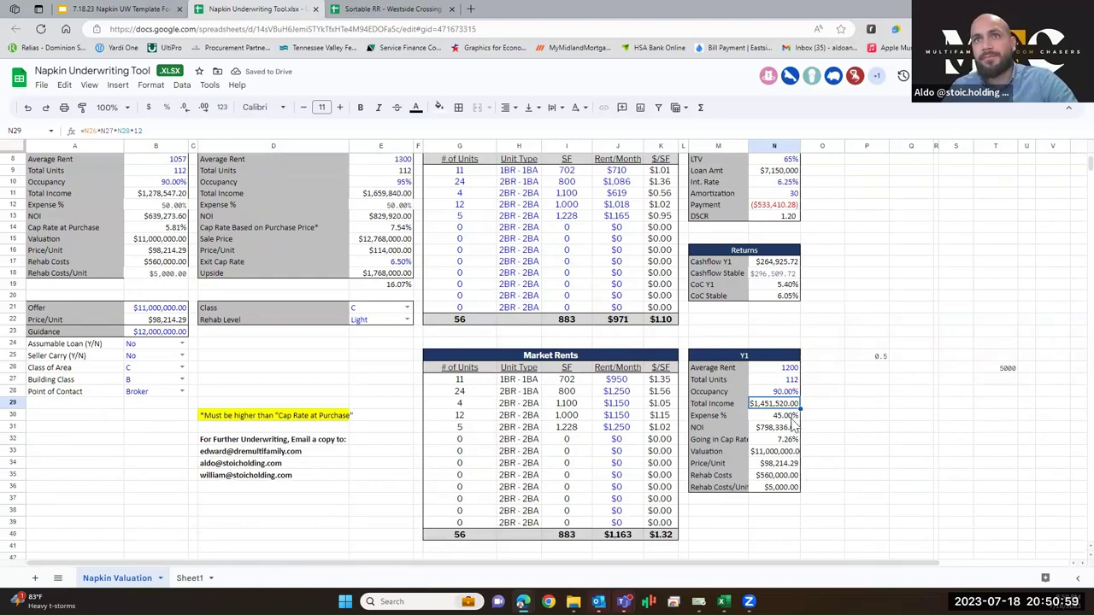
left_click(791, 417)
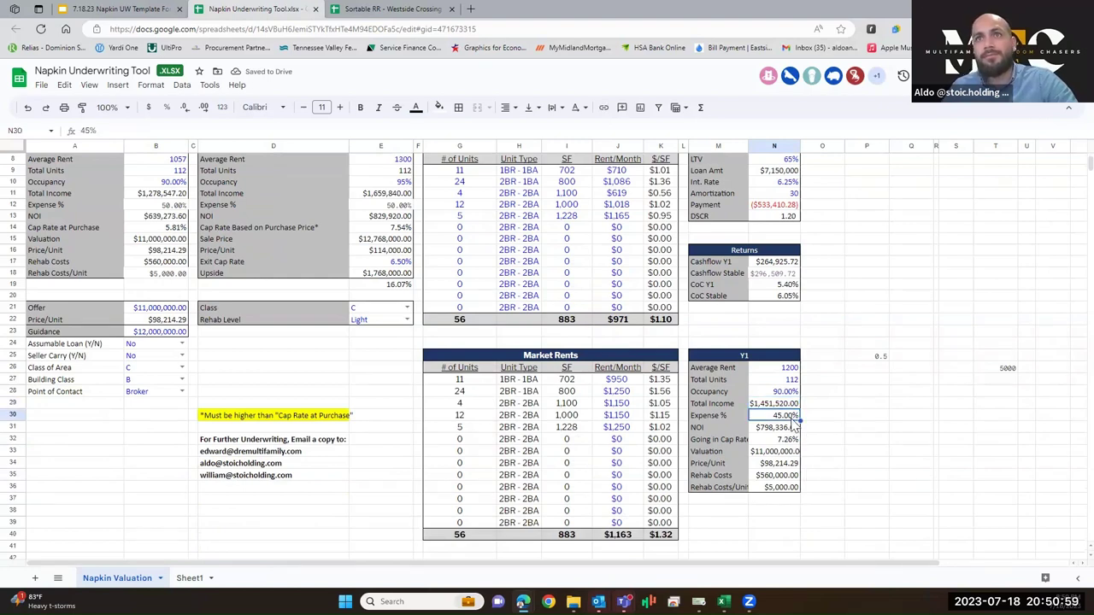
left_click(881, 357)
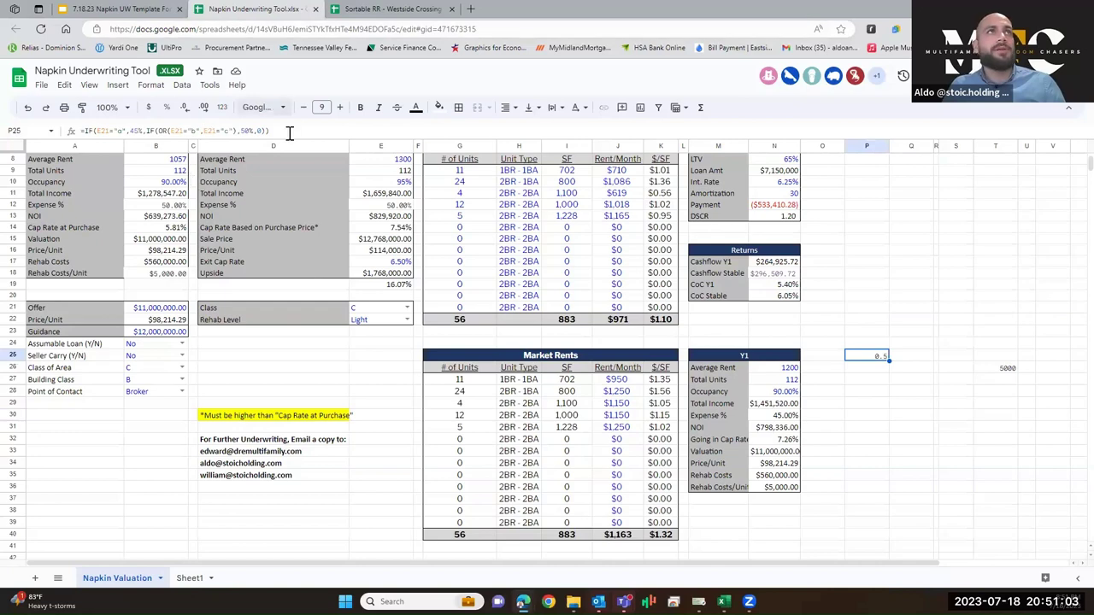
left_click_drag(270, 131, 70, 130)
key("ctrl+c")
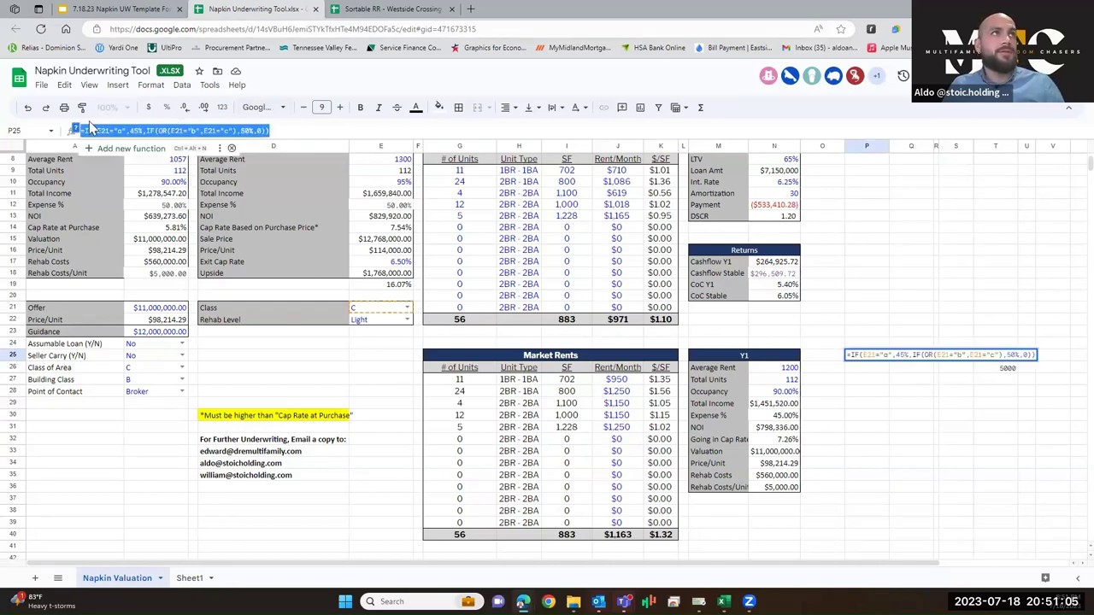
key("Escape")
left_click(785, 416)
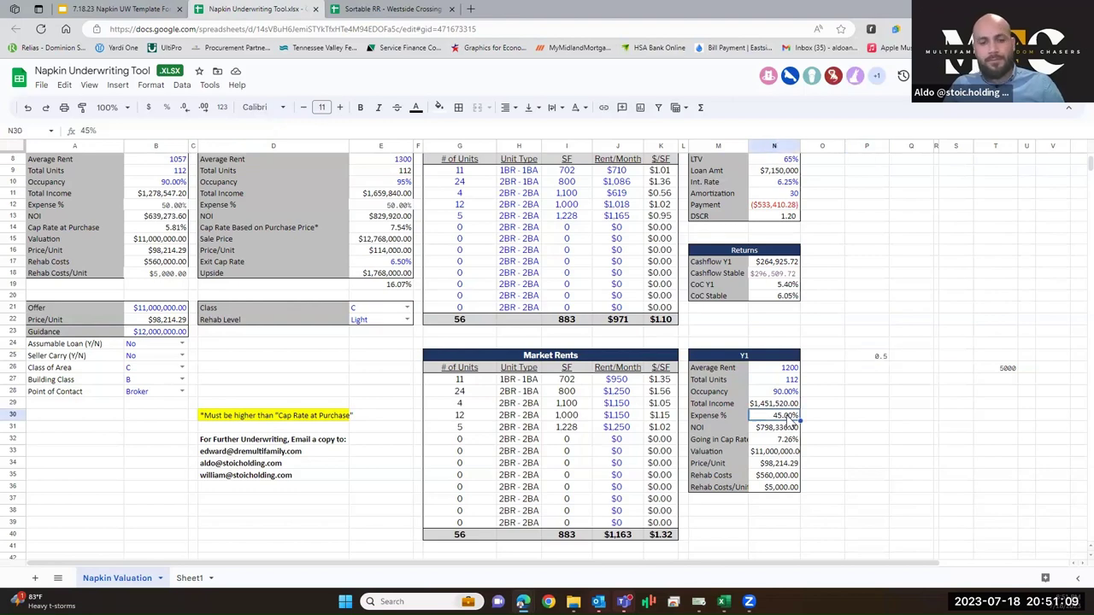
key("ctrl+v")
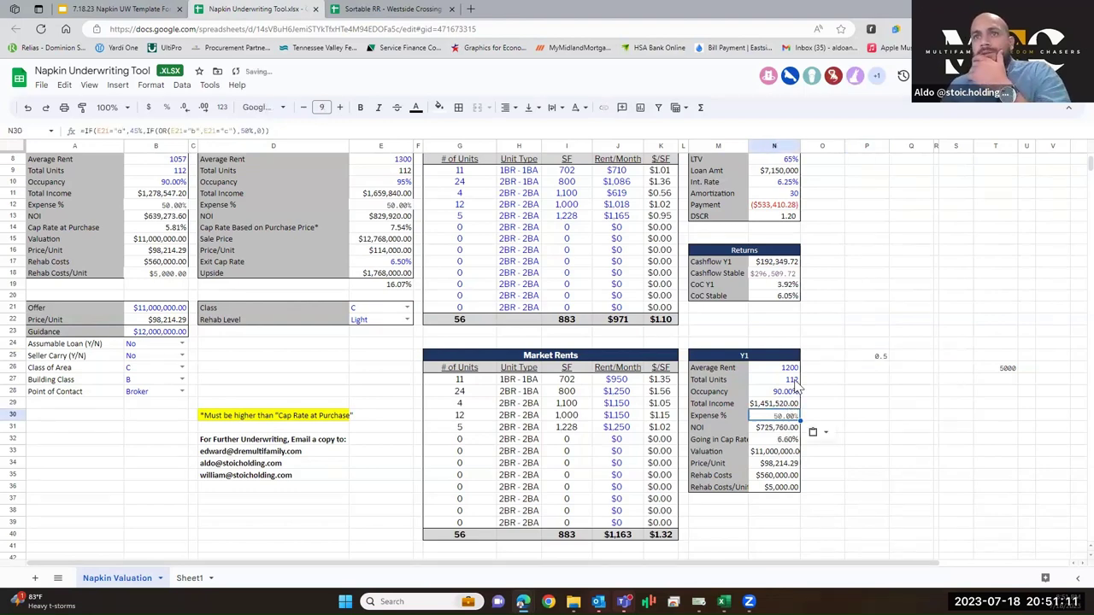
Set the interest rate in the Debt Overview to 5.25% and check the CoC Stable formula in the Returns block
scroll(784, 346, "up", 3)
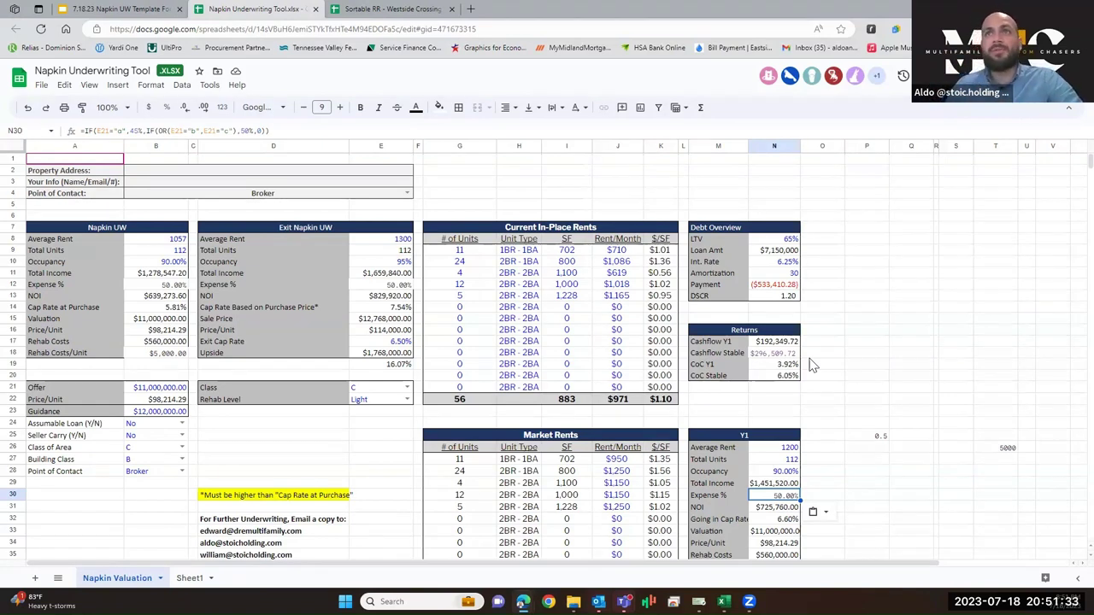
left_click(796, 243)
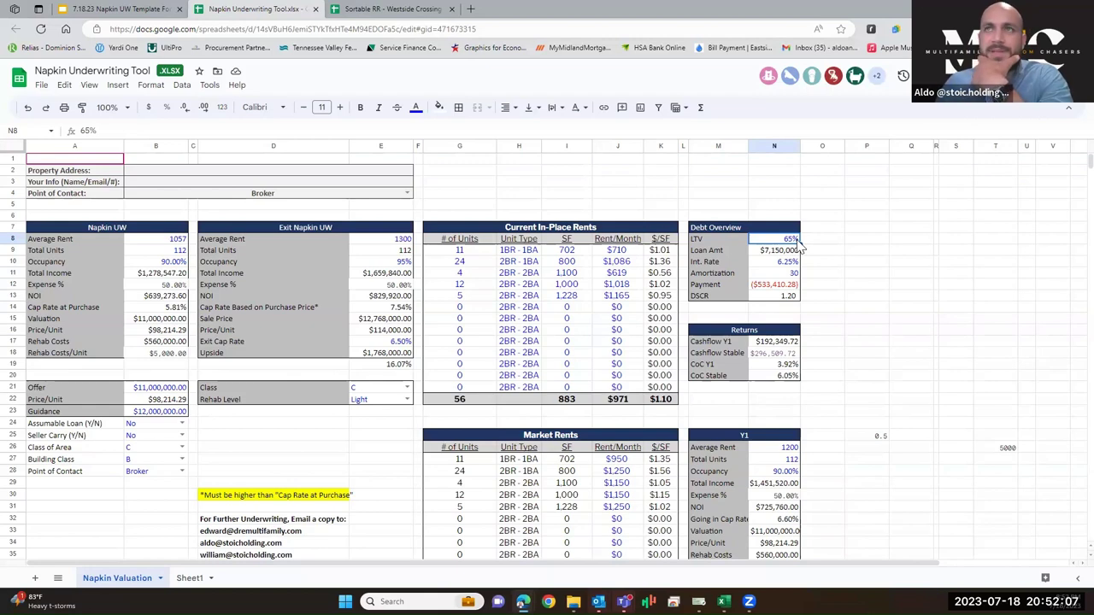
key("Down")
key("Down")
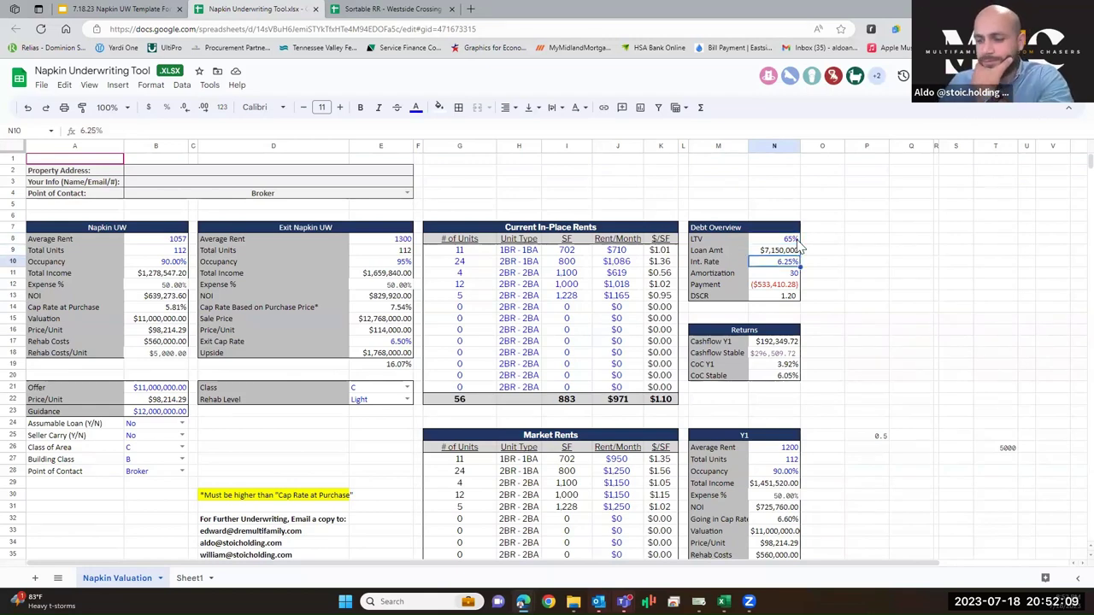
type("5.25")
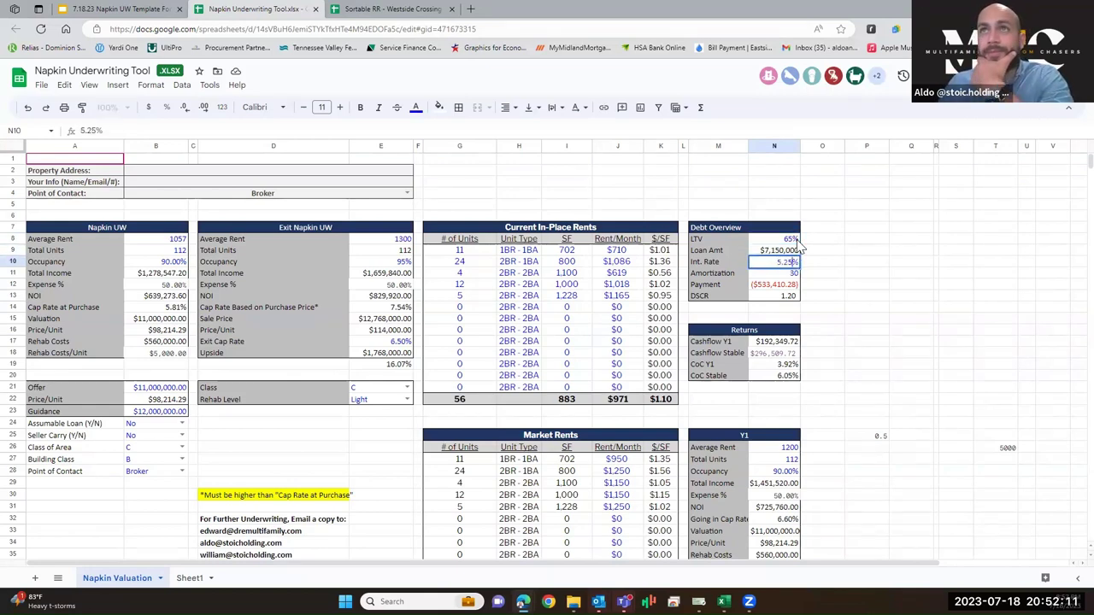
key("Return")
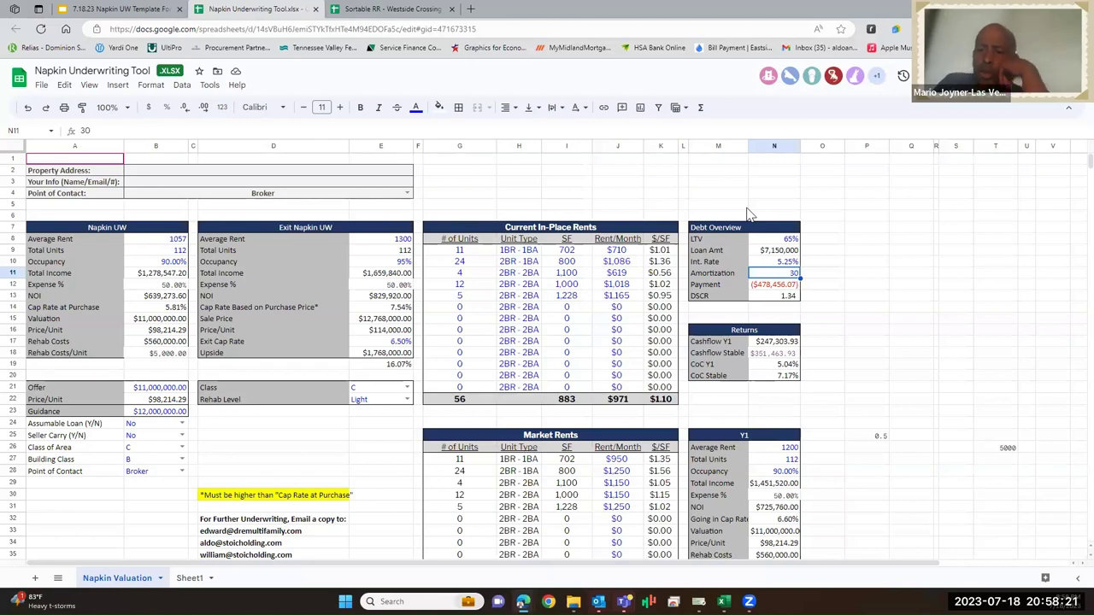
left_click(784, 377)
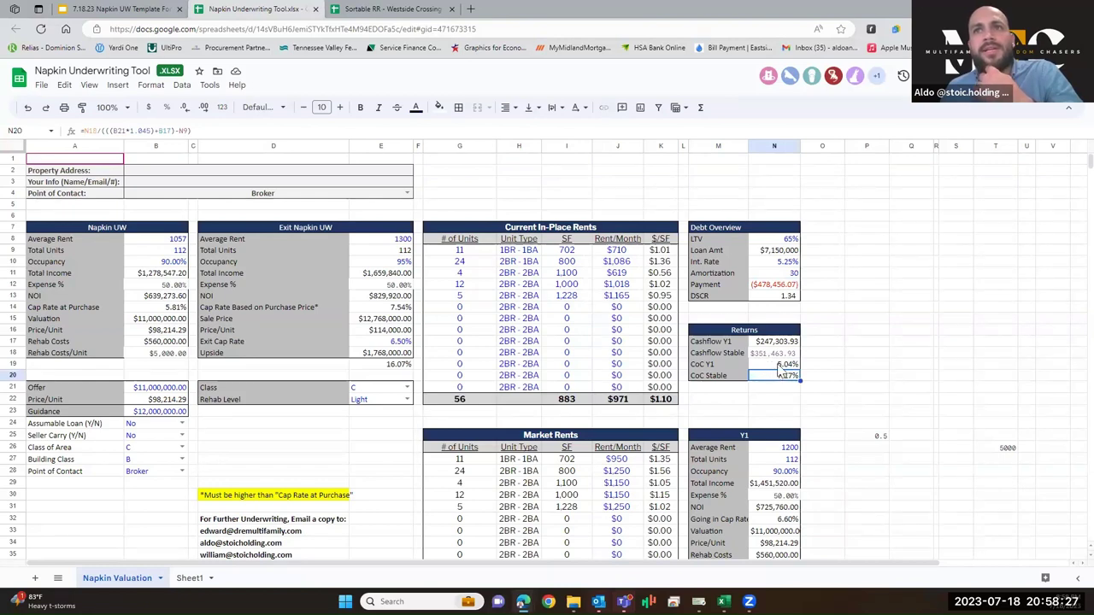
Review the CoC Y1 return alongside the average rent and remaining assumptions in the Y1 block
left_click(780, 365)
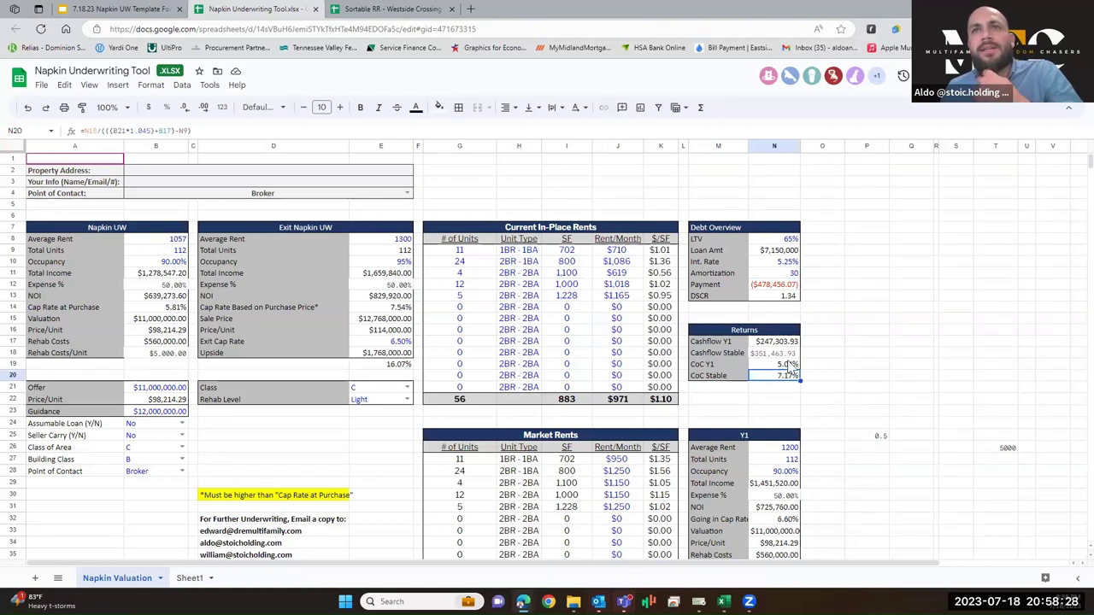
left_click(786, 449)
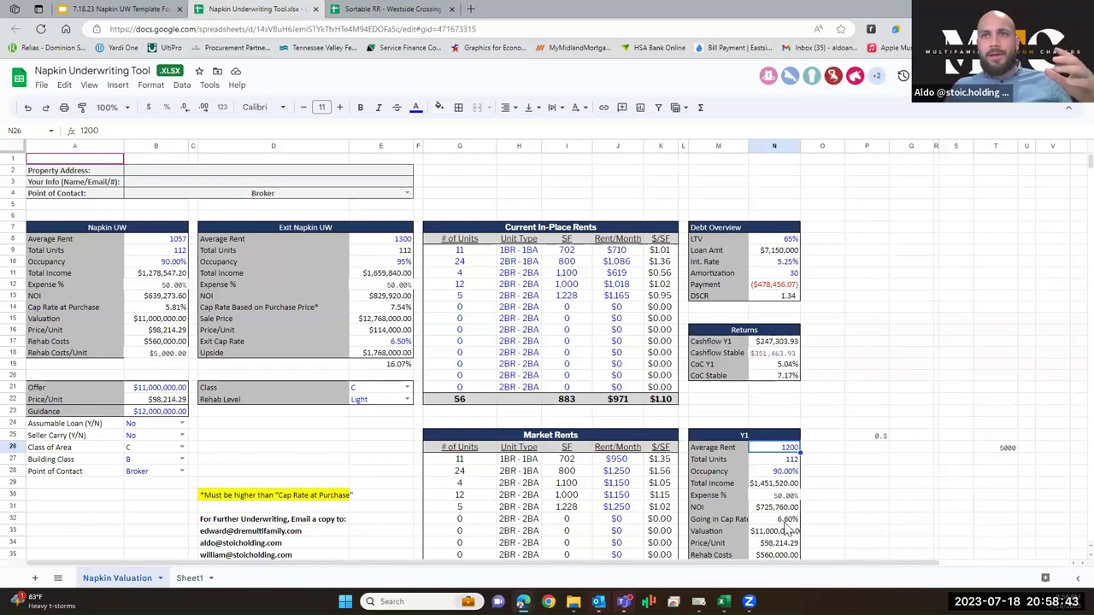
scroll(788, 529, "down", 1)
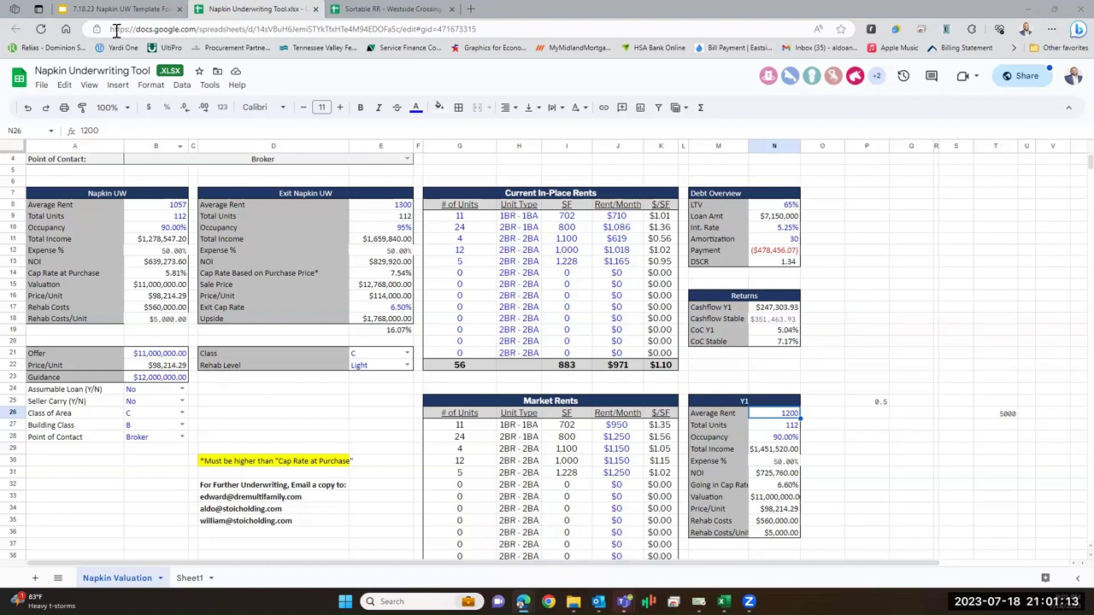
Switch to the Napkin UW Template presentation in Google Slides and start the slideshow from the Contact Information slide
mouse_move(125, 9)
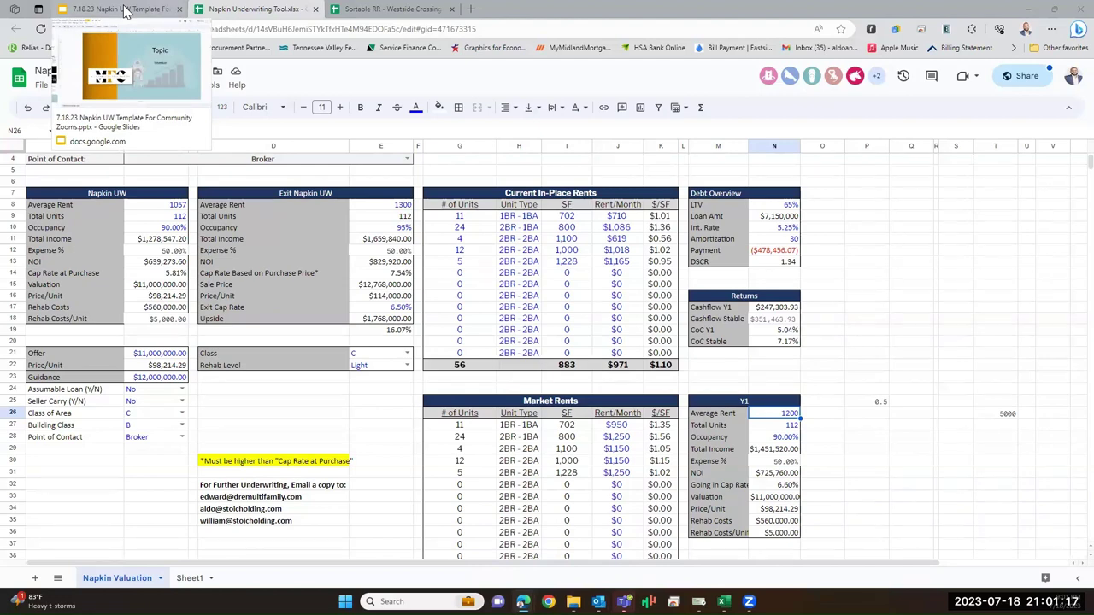
left_click(124, 9)
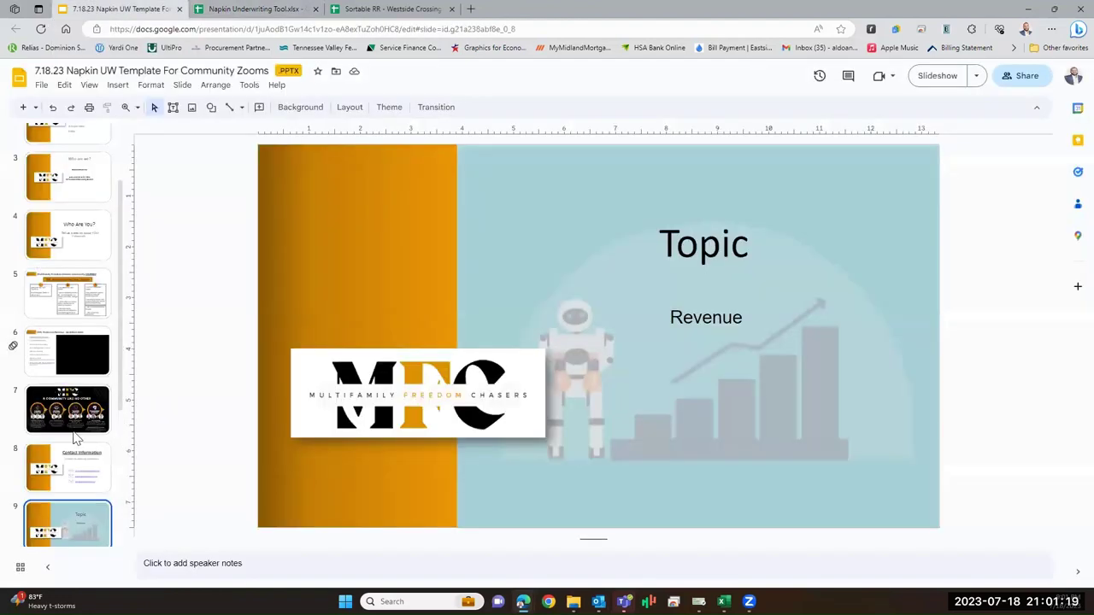
left_click(69, 465)
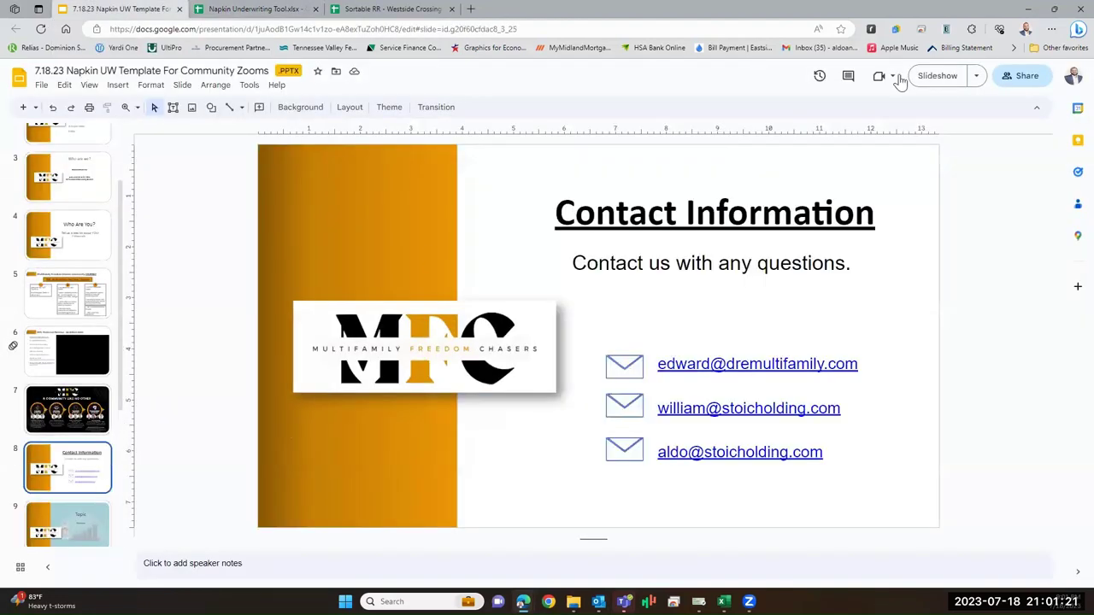
left_click(937, 78)
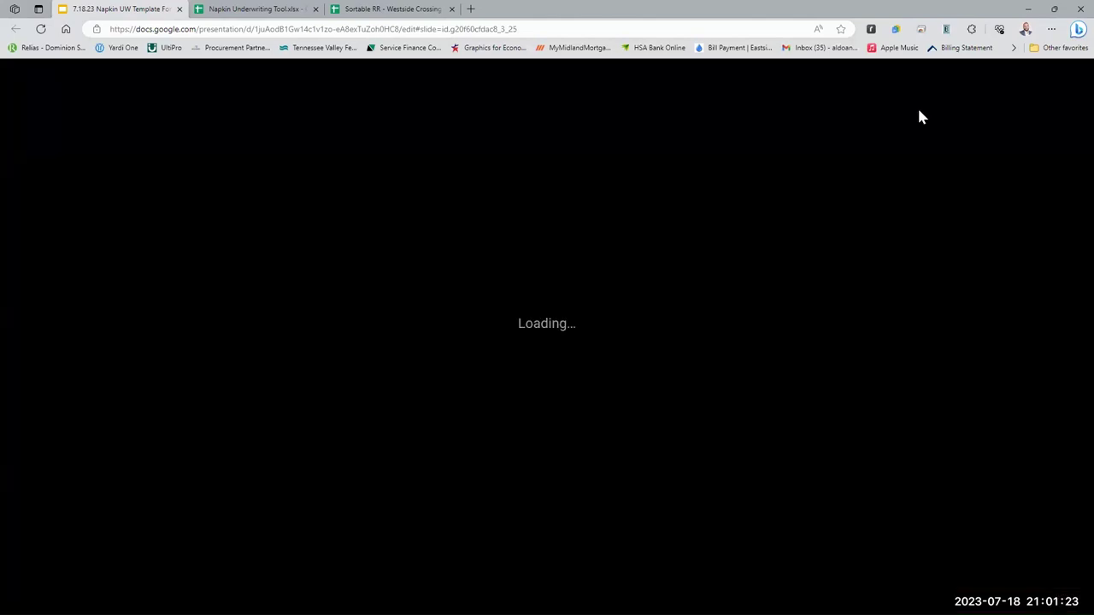